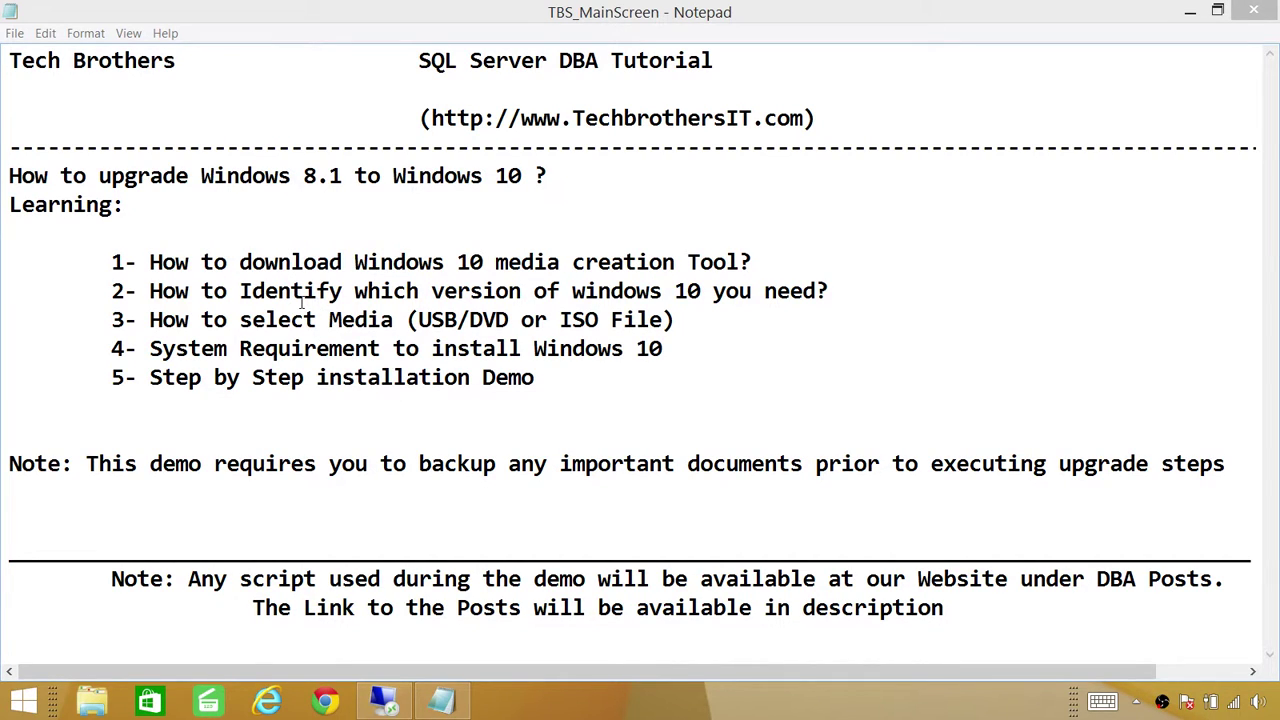
- Switch to the remote desktop session at 192.168.1.200 and show the TBSWIN10 virtual machine in full screen
left_click(525, 291)
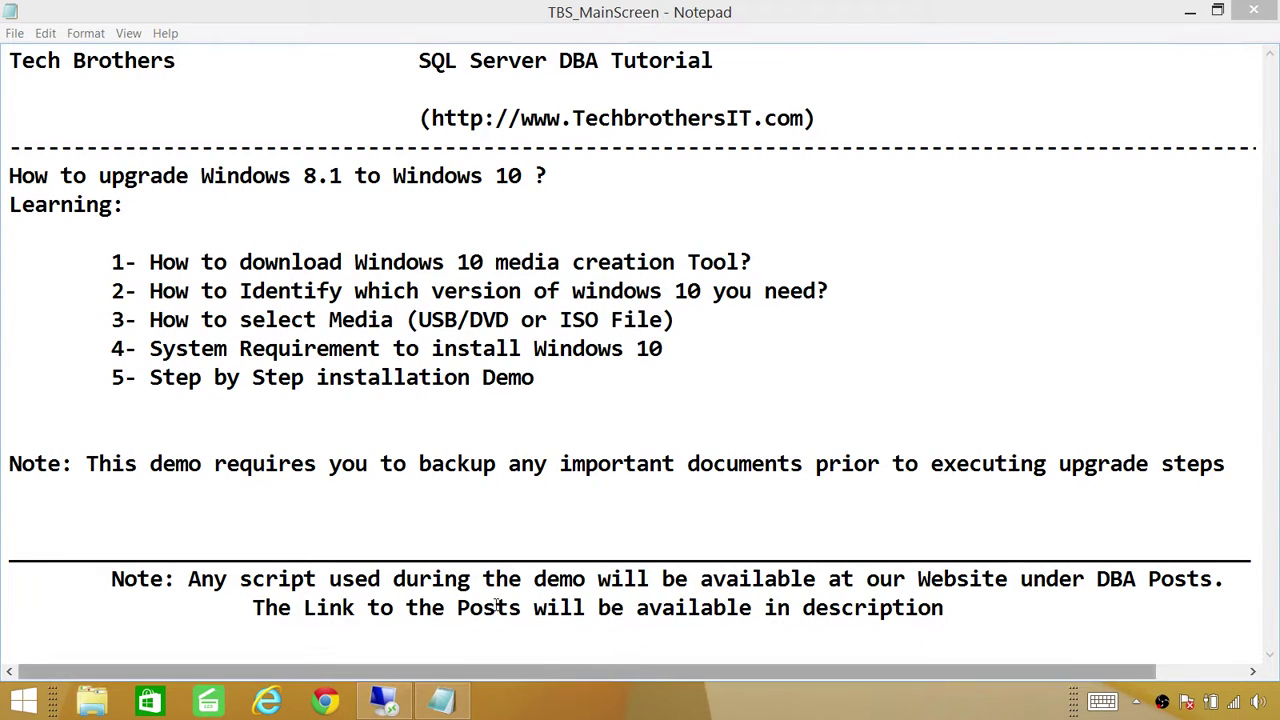
left_click(391, 709)
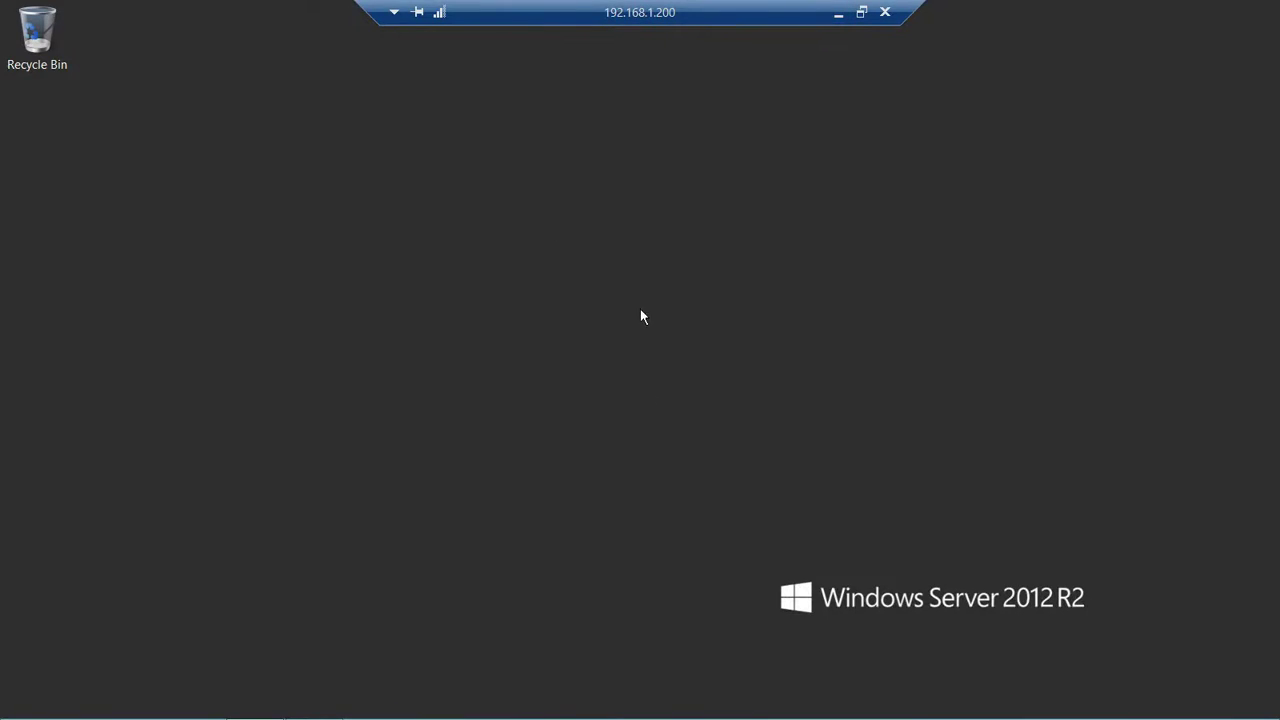
left_click(309, 698)
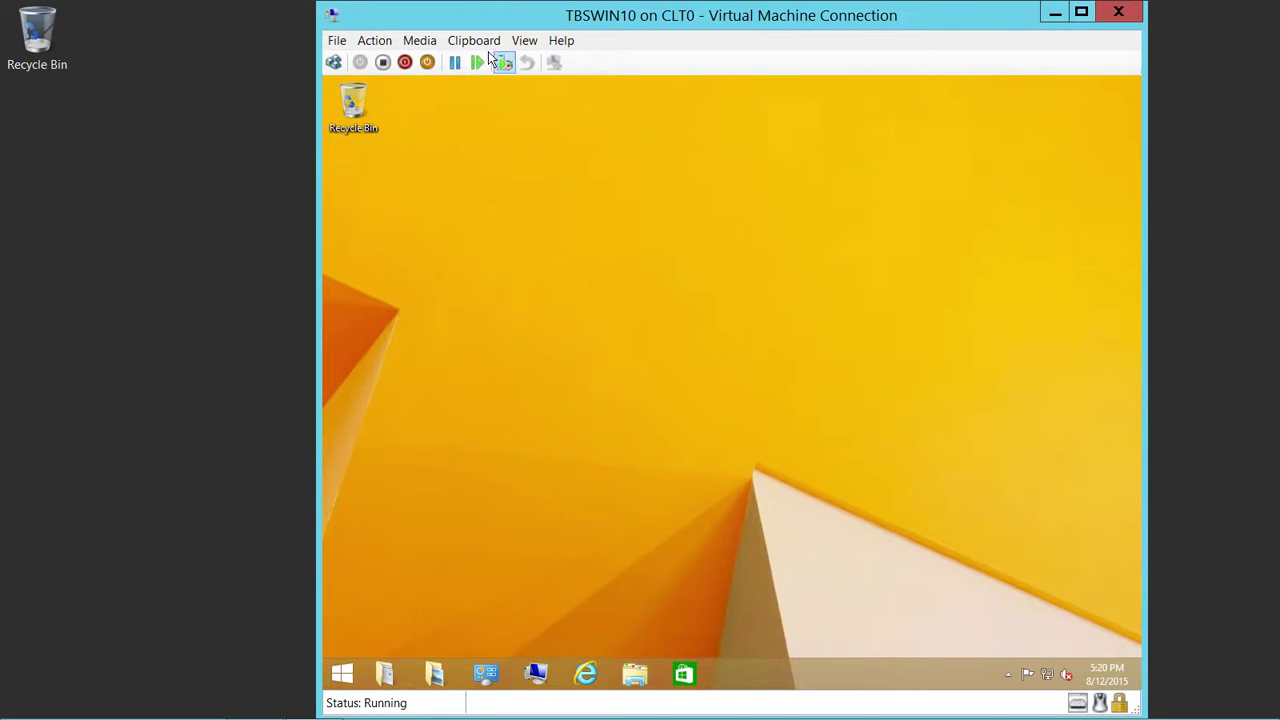
left_click(524, 40)
left_click(543, 62)
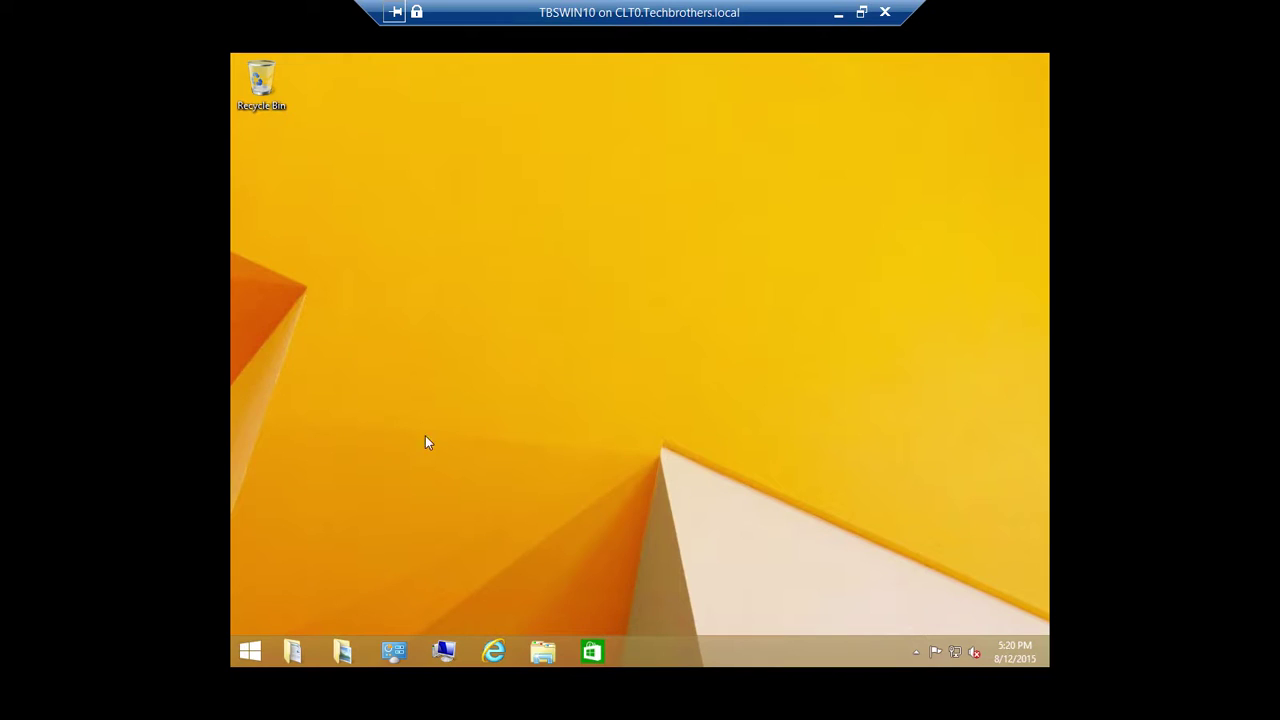
- Open the properties of This PC to check the Windows edition and system type
left_click(250, 652)
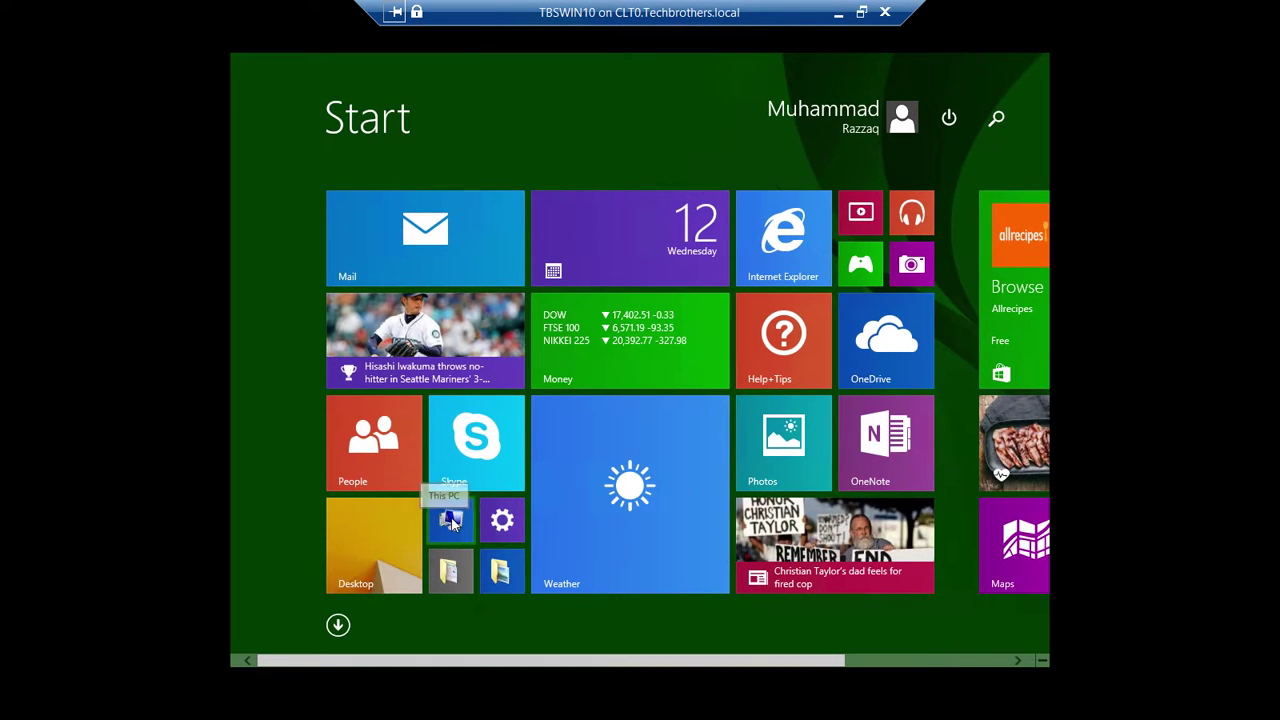
right_click(452, 522)
left_click(500, 566)
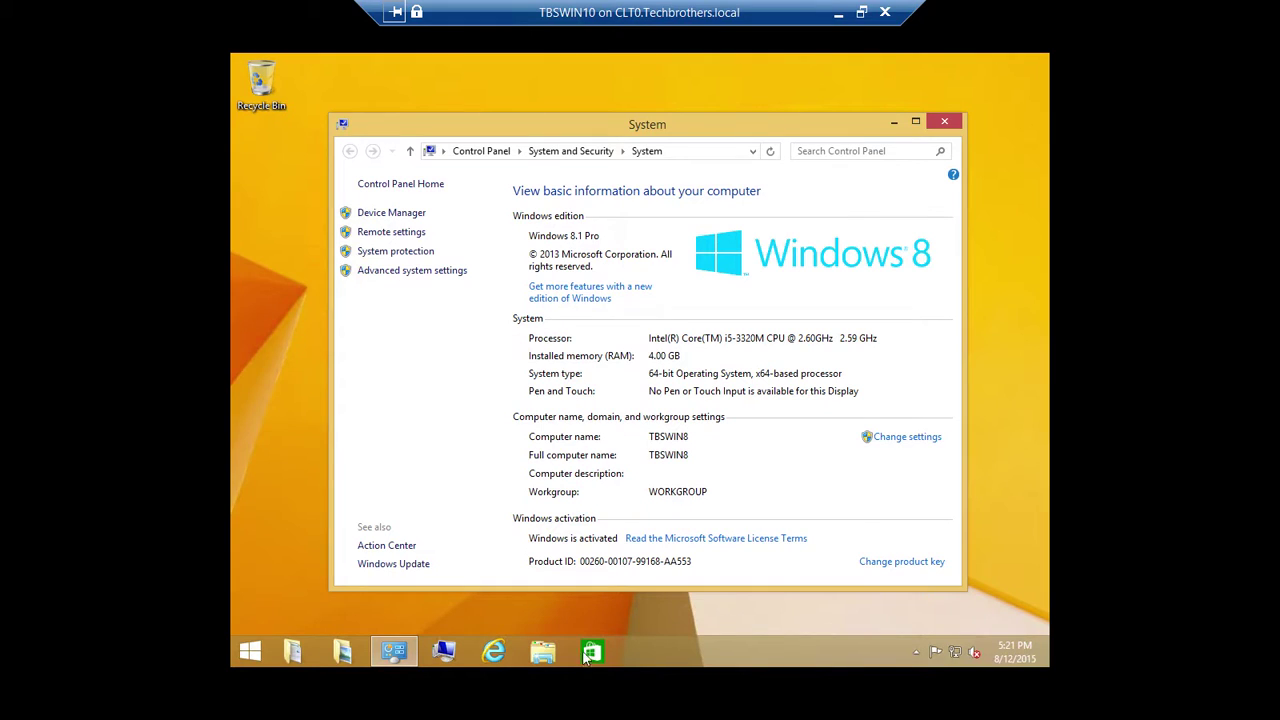
- Start Internet Explorer, close the System window, and load google.com in a maximized browser window
left_click(494, 652)
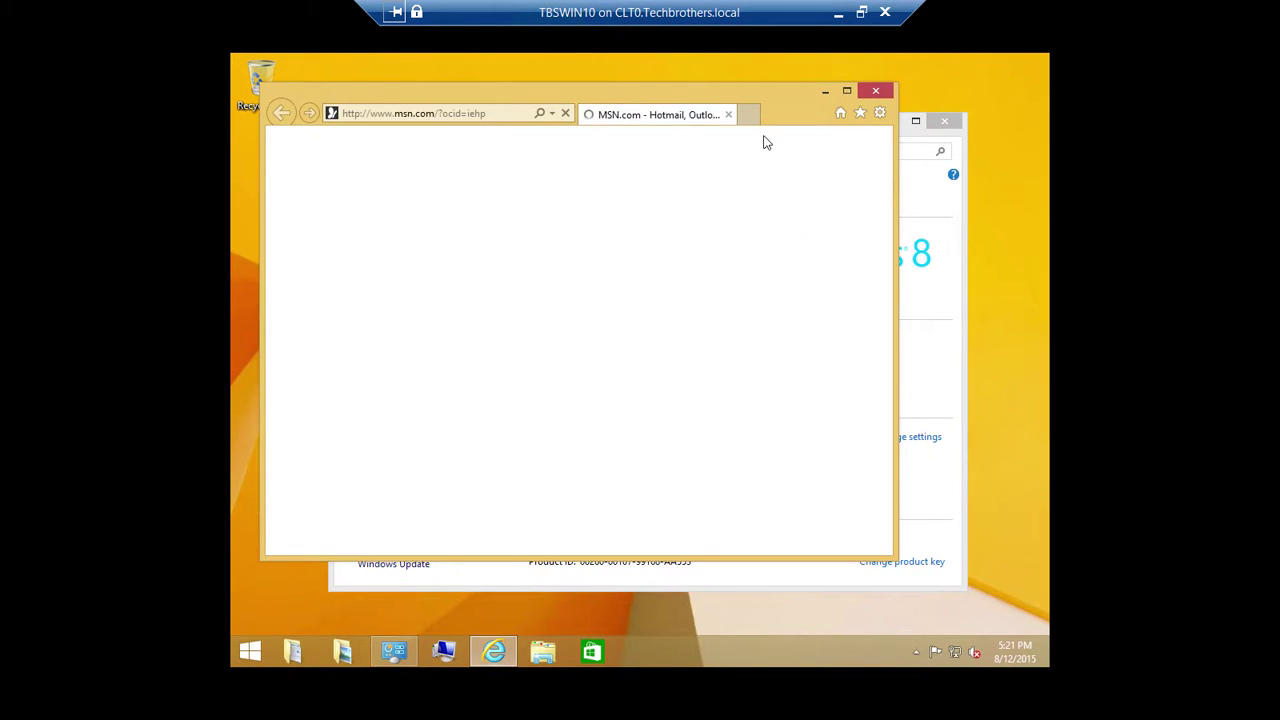
left_click(958, 122)
left_click(403, 91)
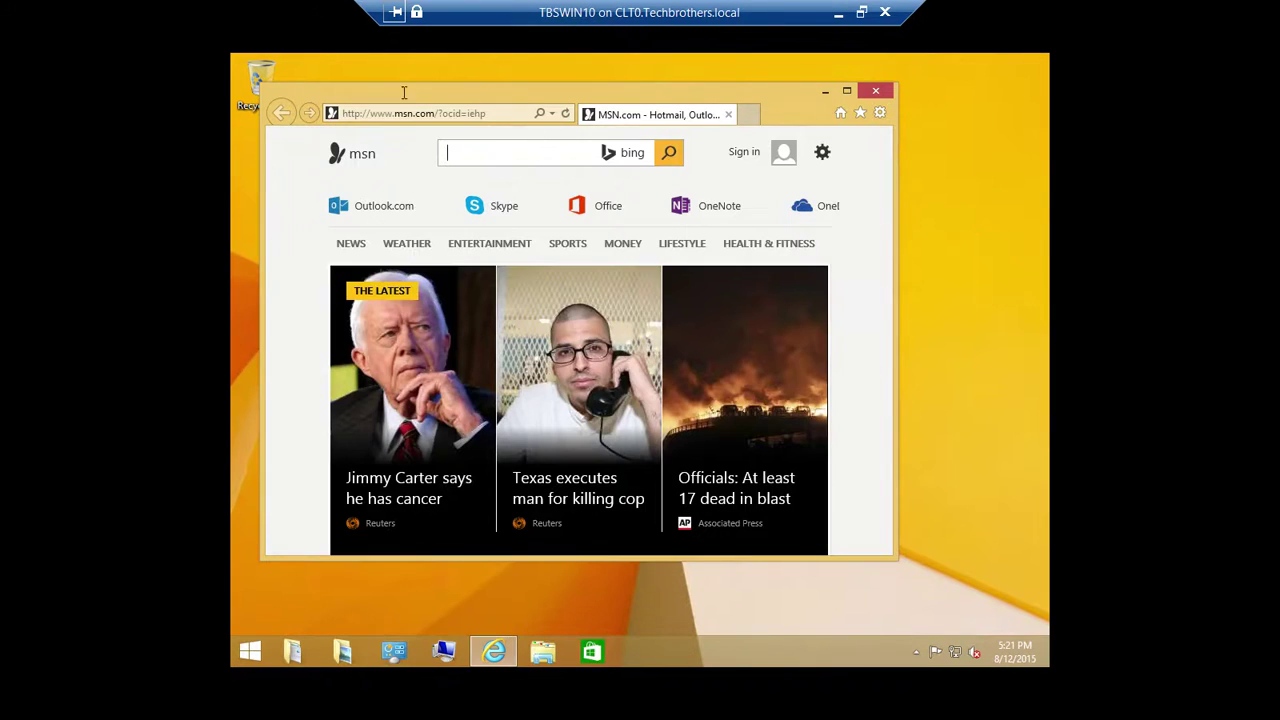
left_click(491, 115)
type("google.com/")
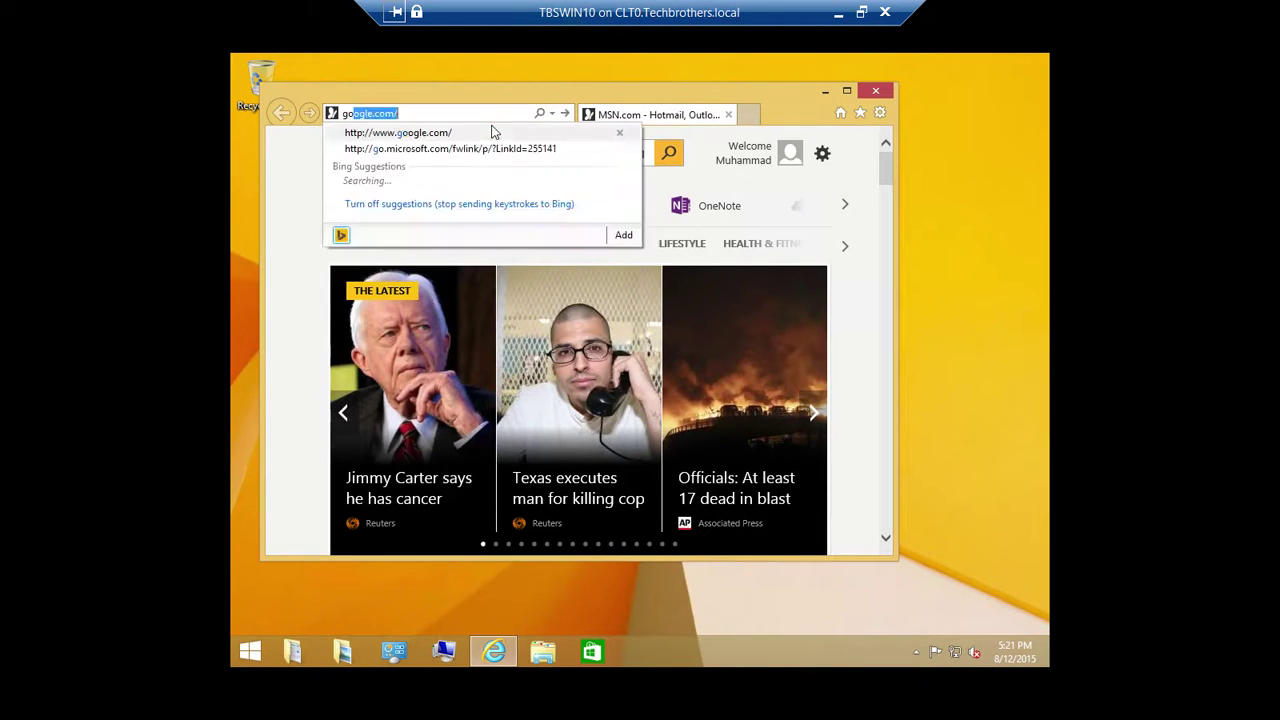
key("Return")
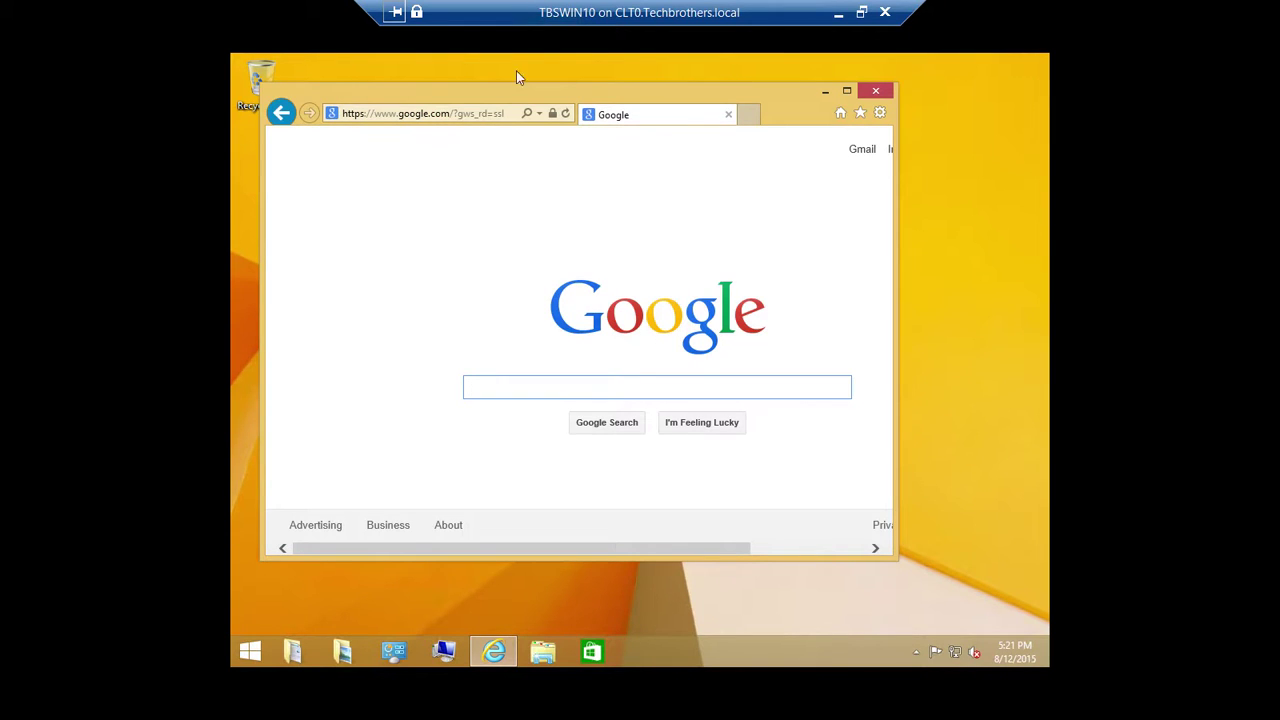
left_click(855, 89)
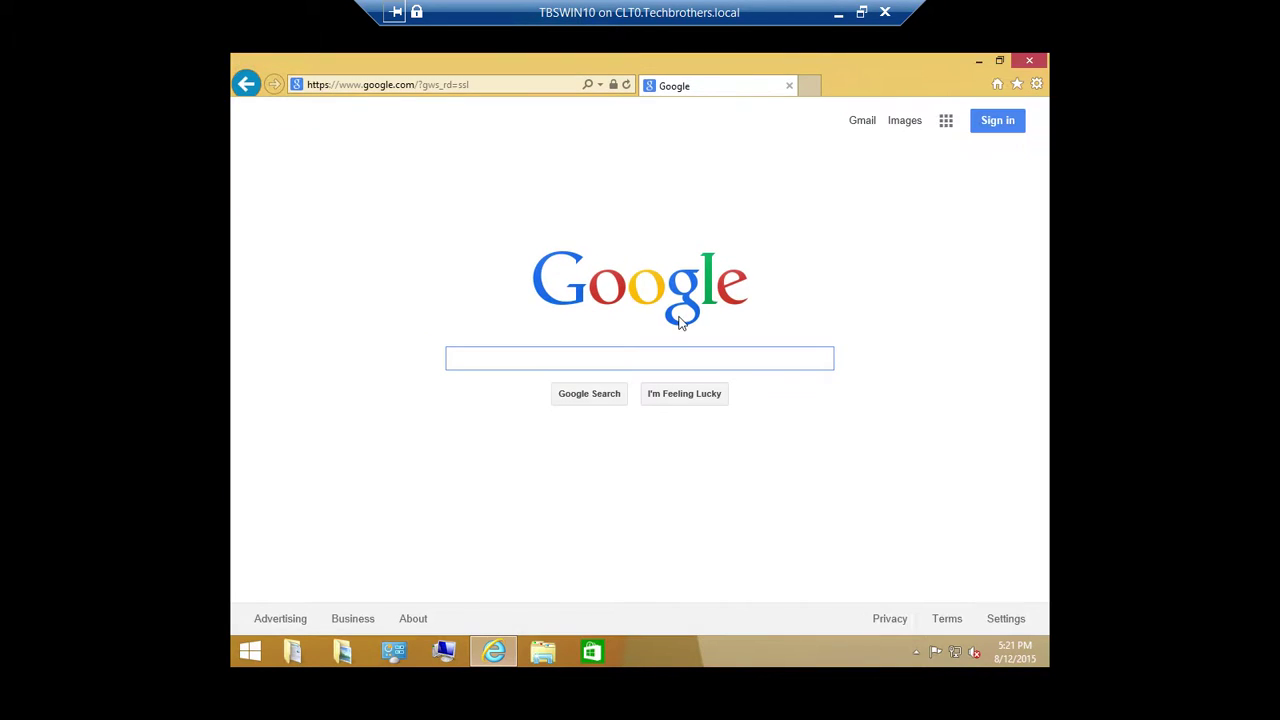
- Search Google for "Windows 10 upgrade media creation tool"
type("Windows ")
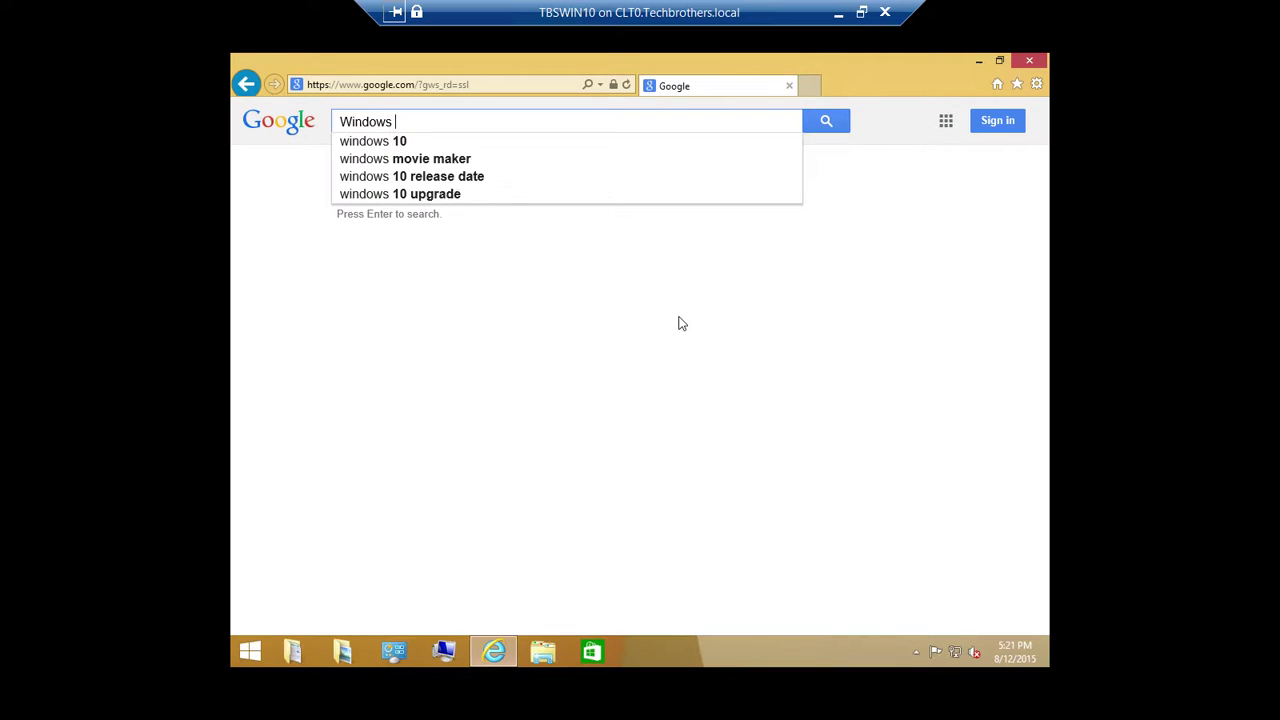
type("10 up")
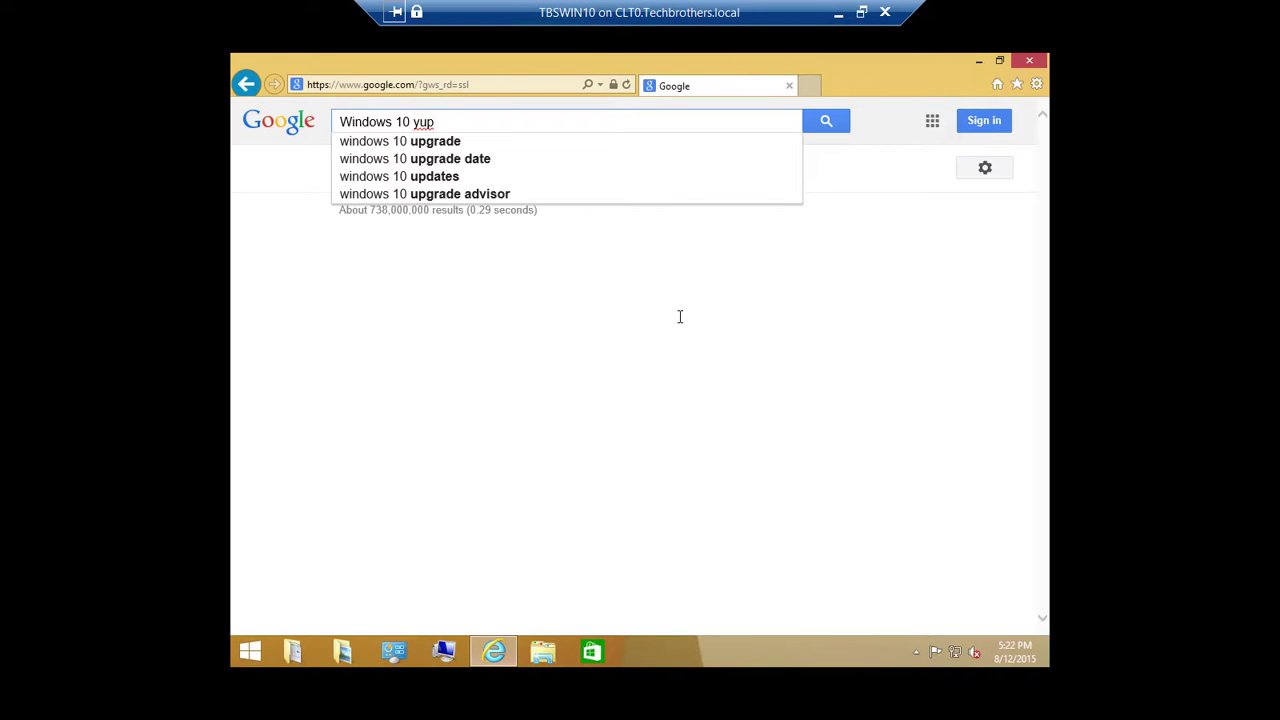
key("BackSpace")
key("BackSpace")
type("pg")
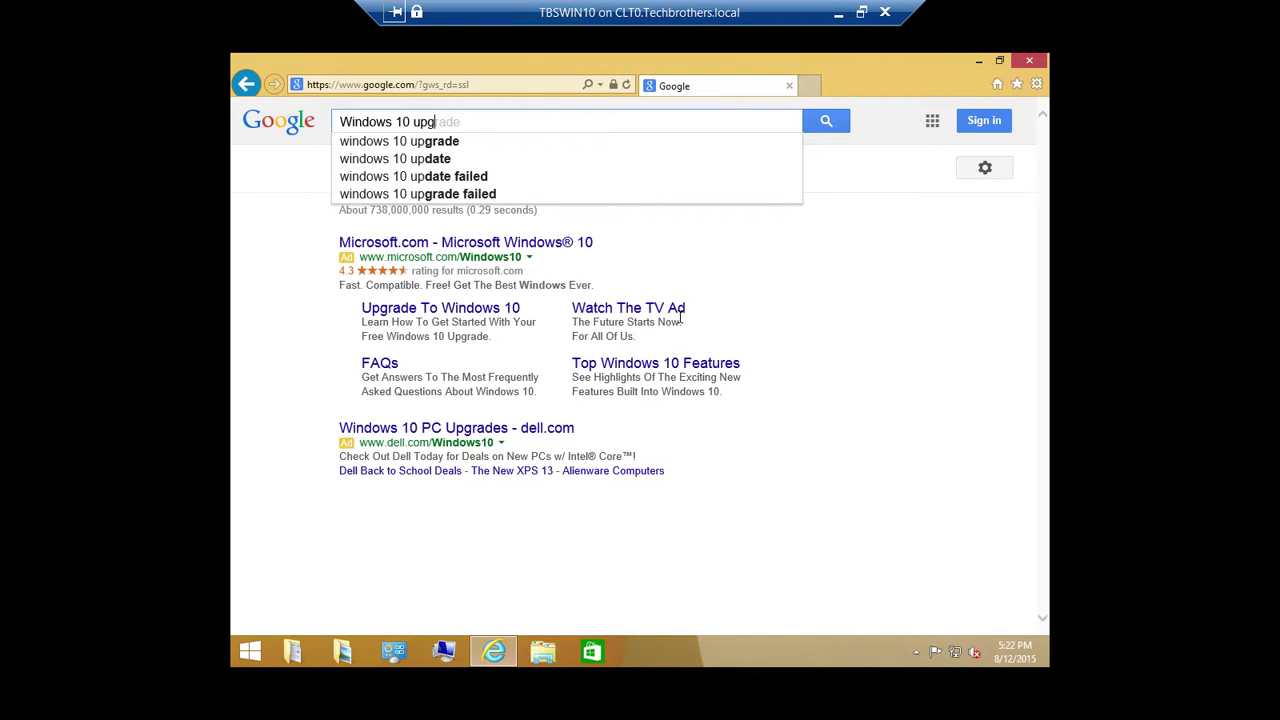
type("rade media ")
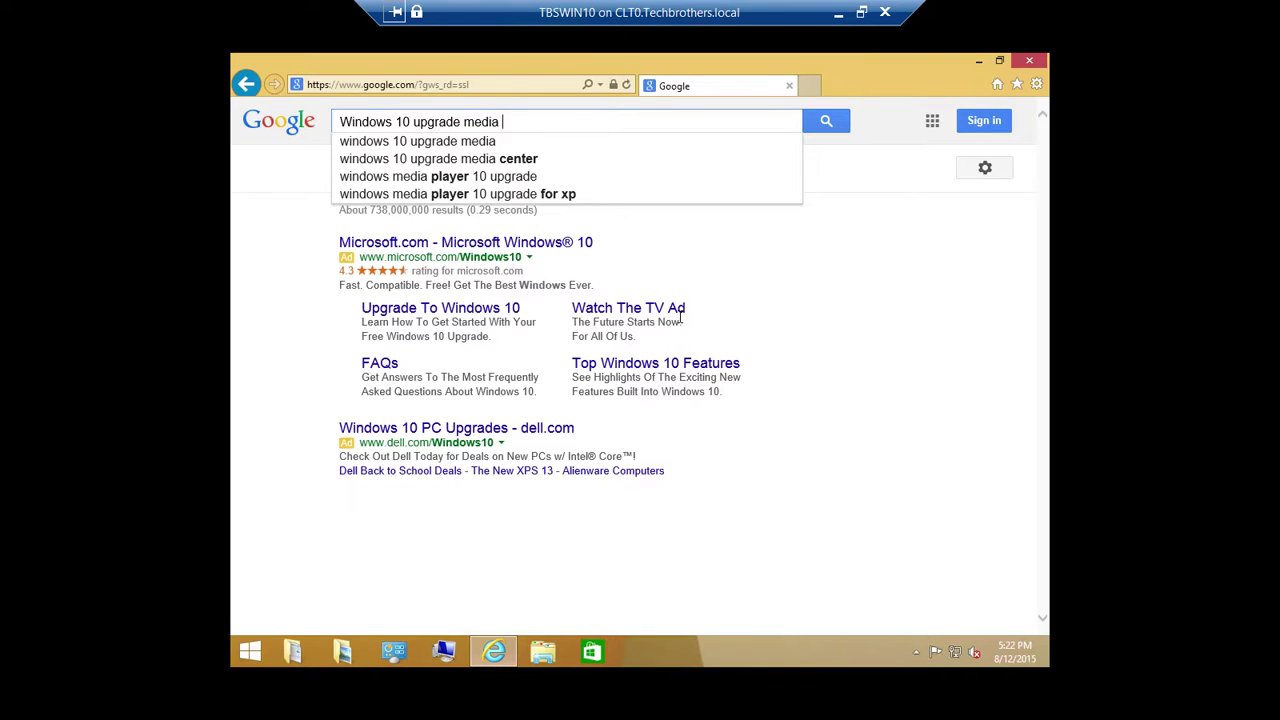
type("creation tool")
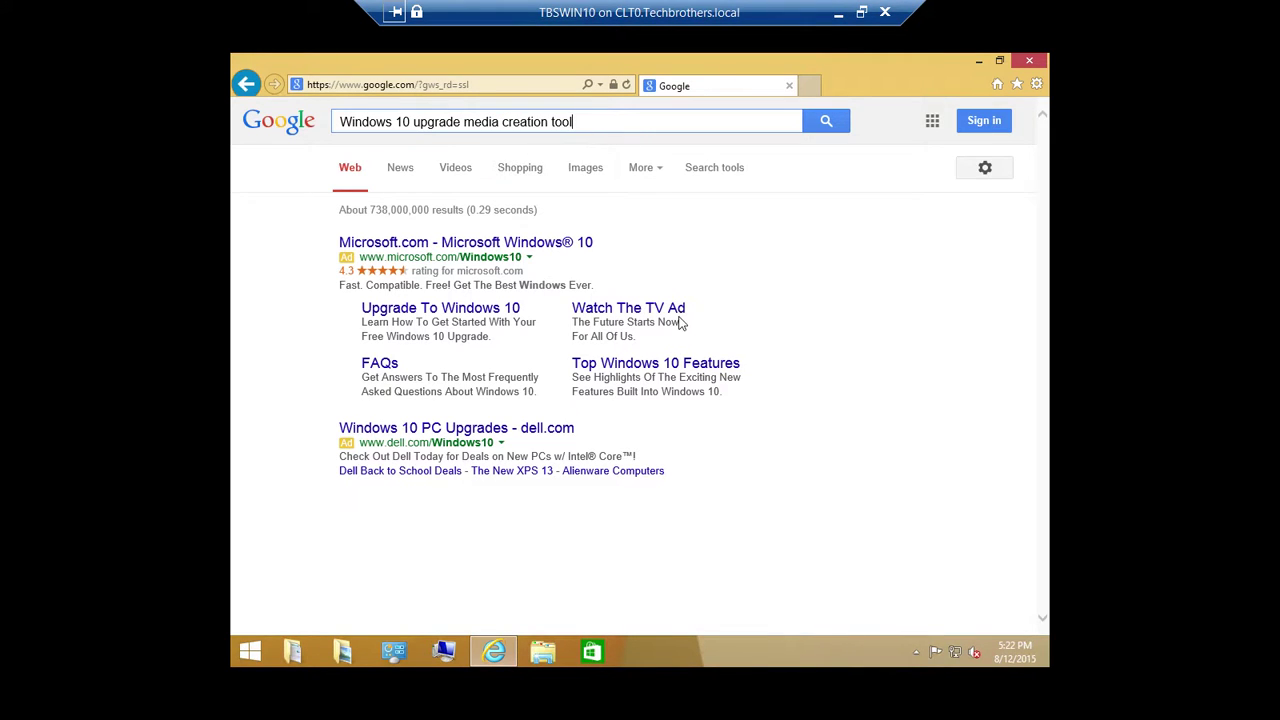
key("Return")
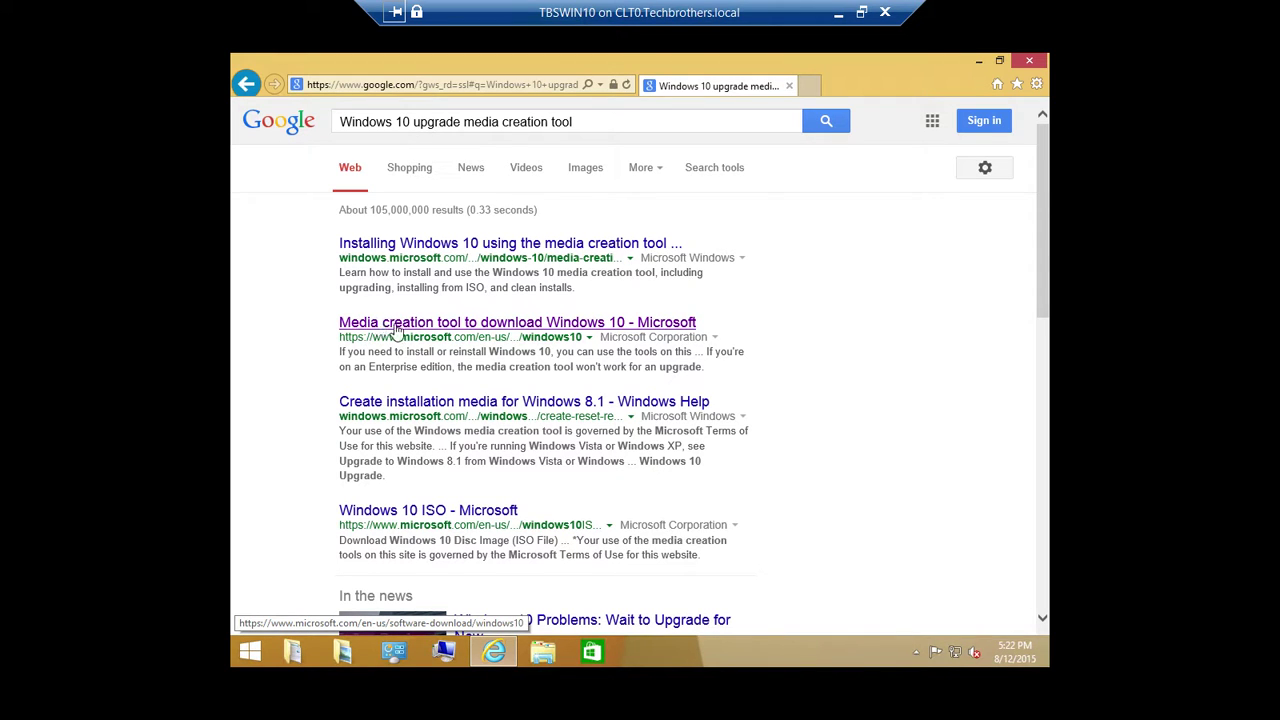
- Open Microsoft's "Media creation tool to download Windows 10" result and read the prerequisites down to the download options
left_click(505, 330)
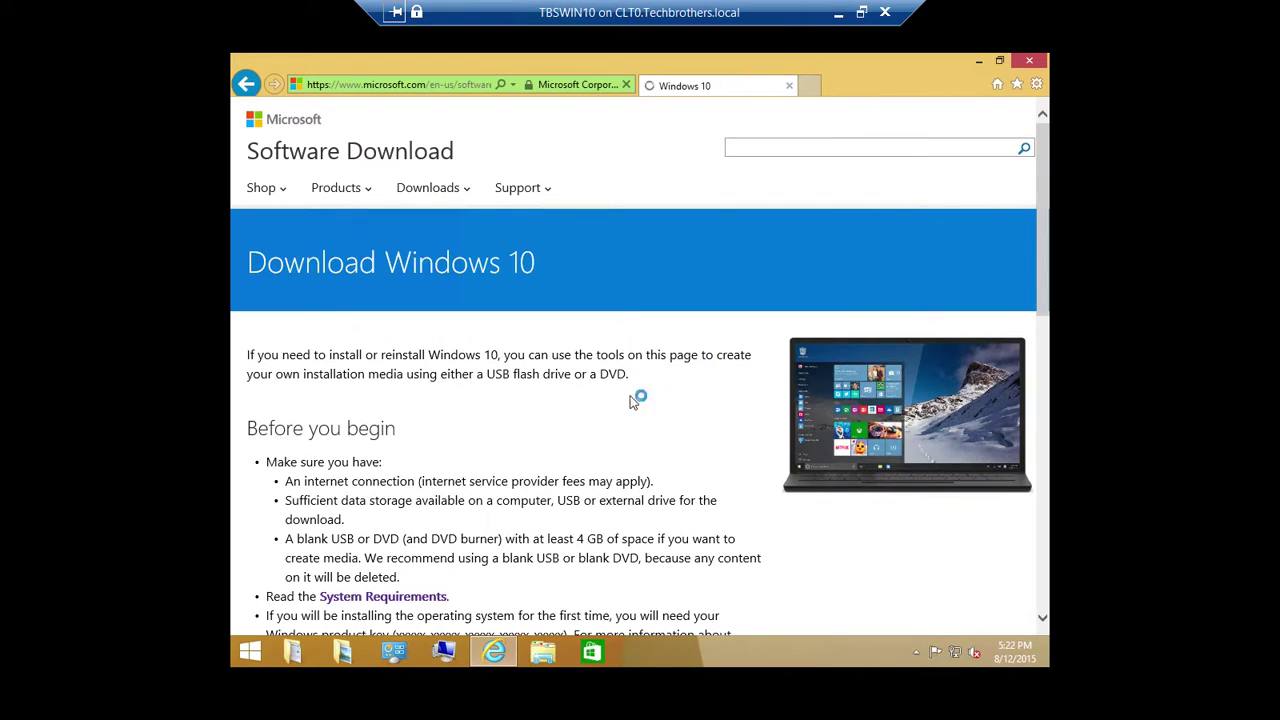
left_click_drag(1041, 210, 1042, 260)
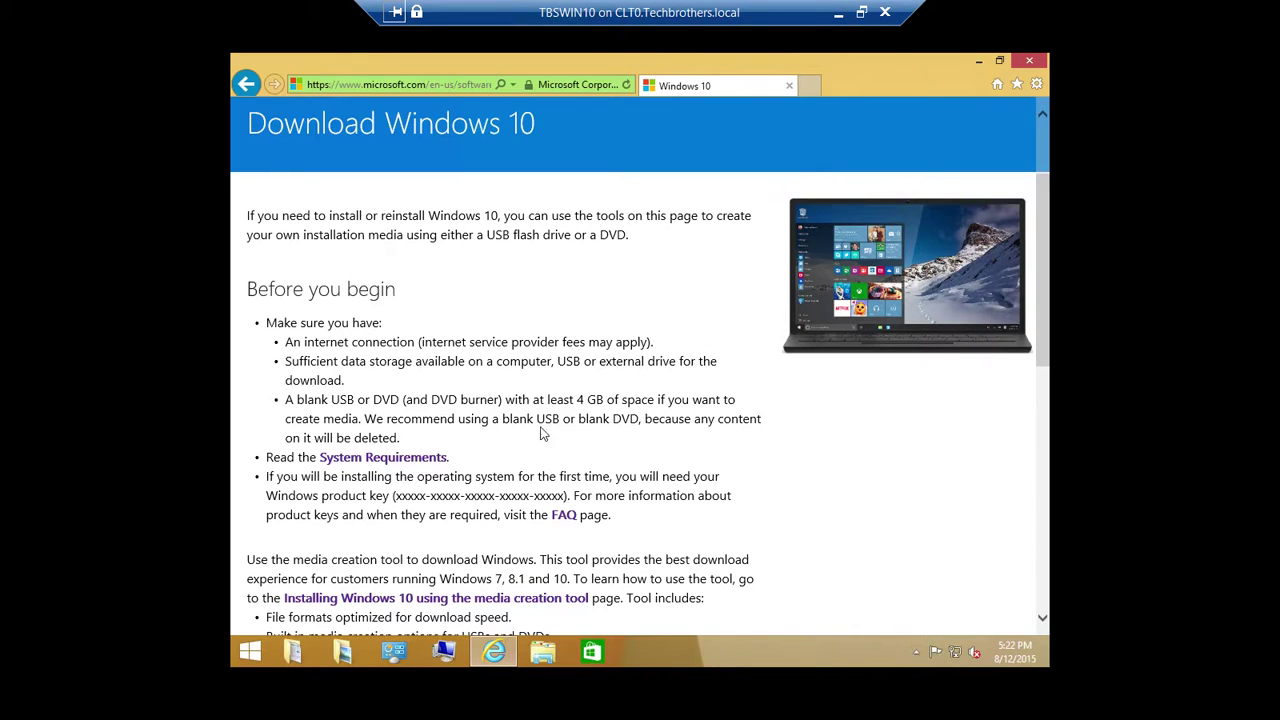
scroll(552, 410, "down", 3)
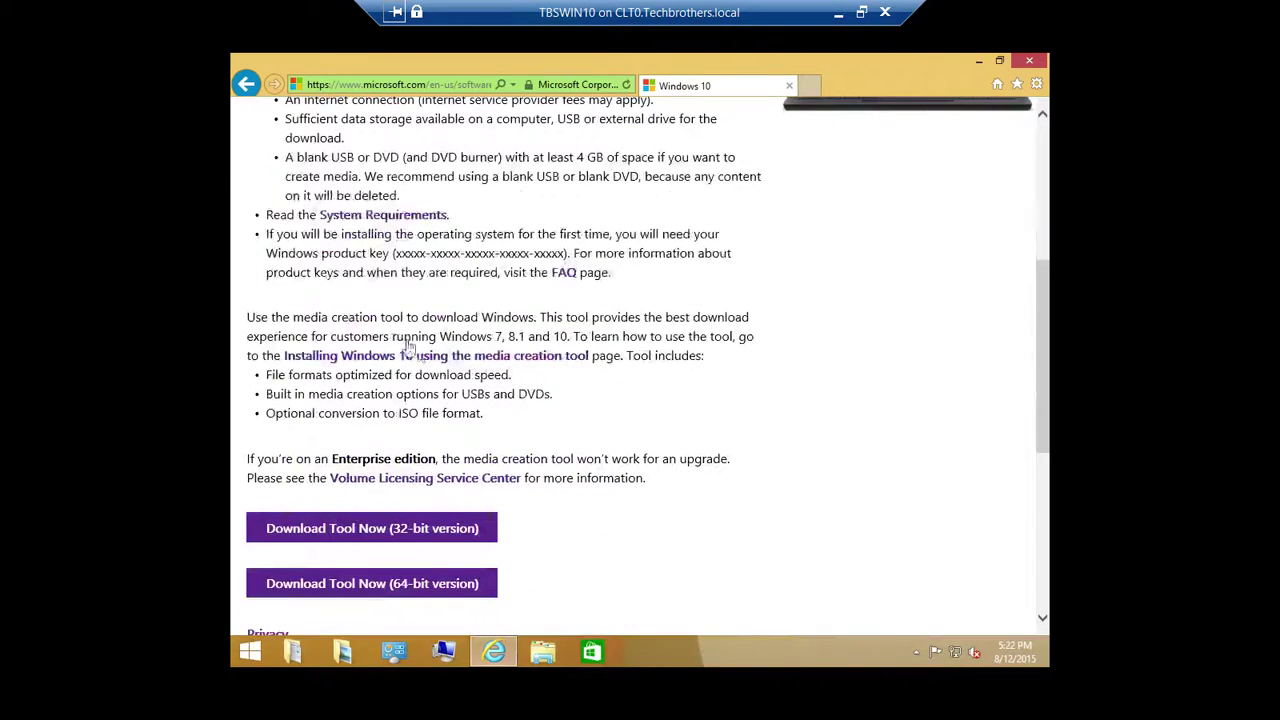
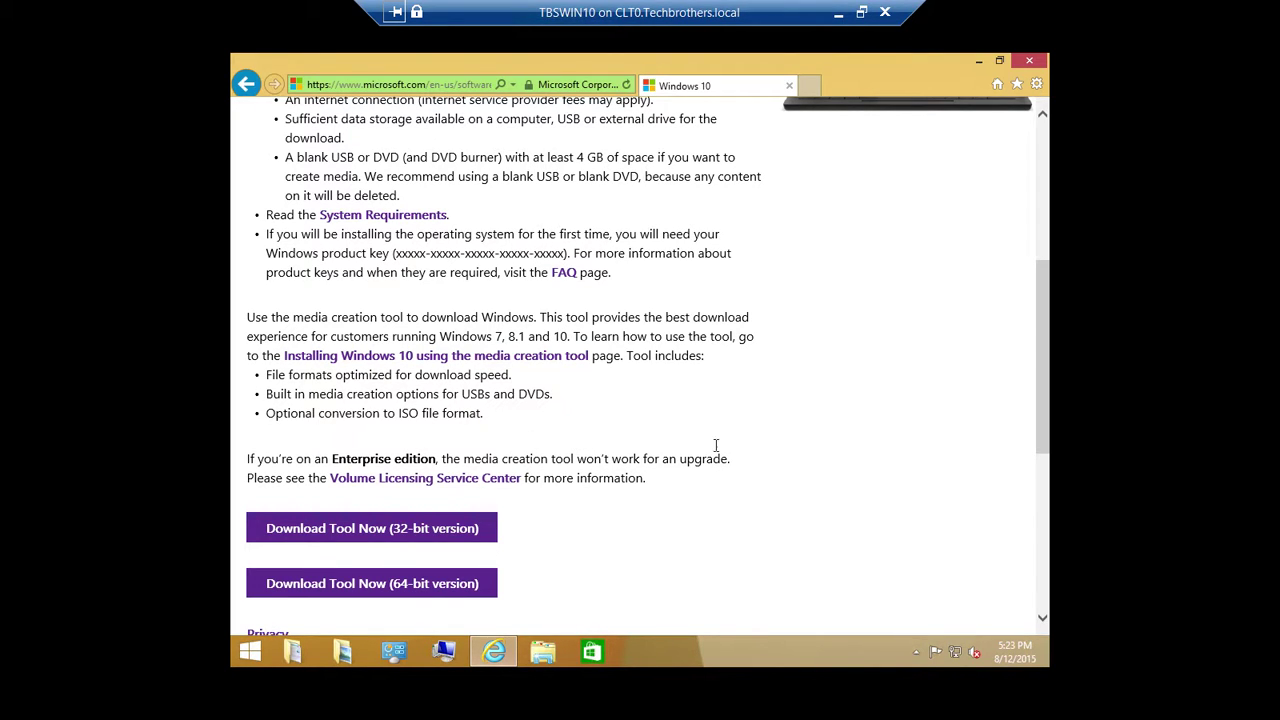
scroll(577, 448, "down", 2)
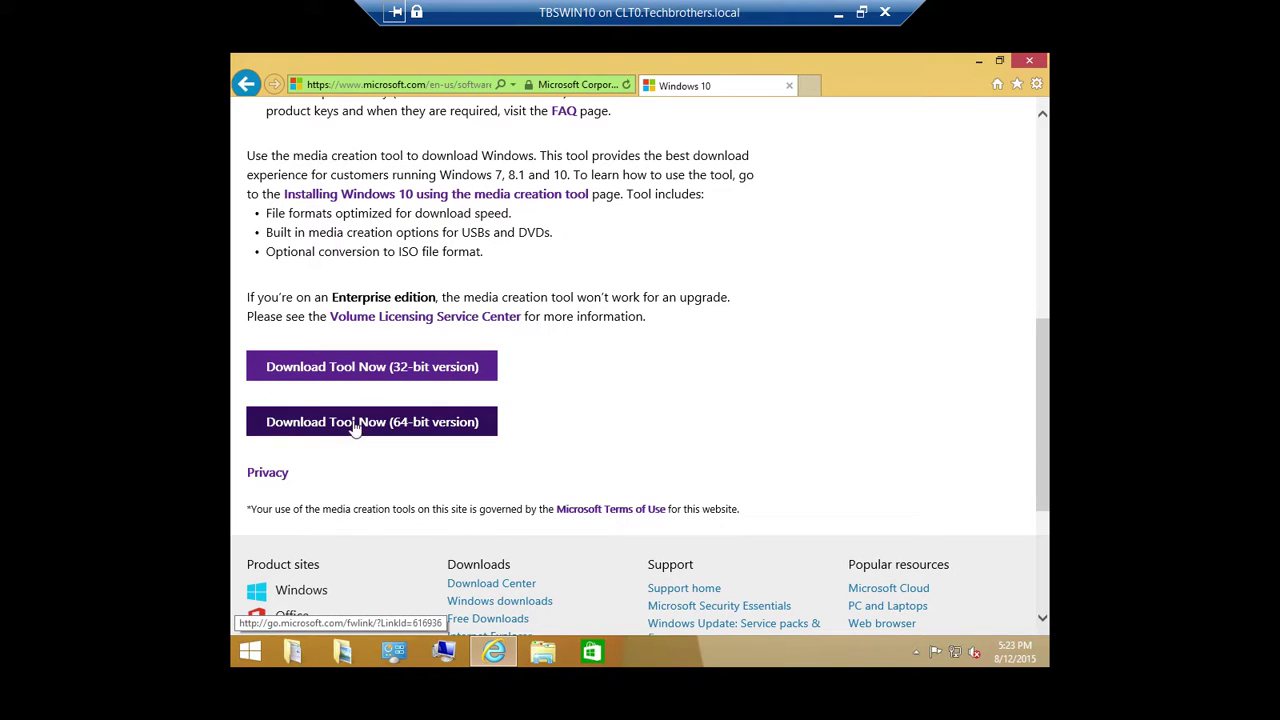
- Download and run the 64-bit version of the media creation tool, allowing it to make changes to the computer
left_click(388, 428)
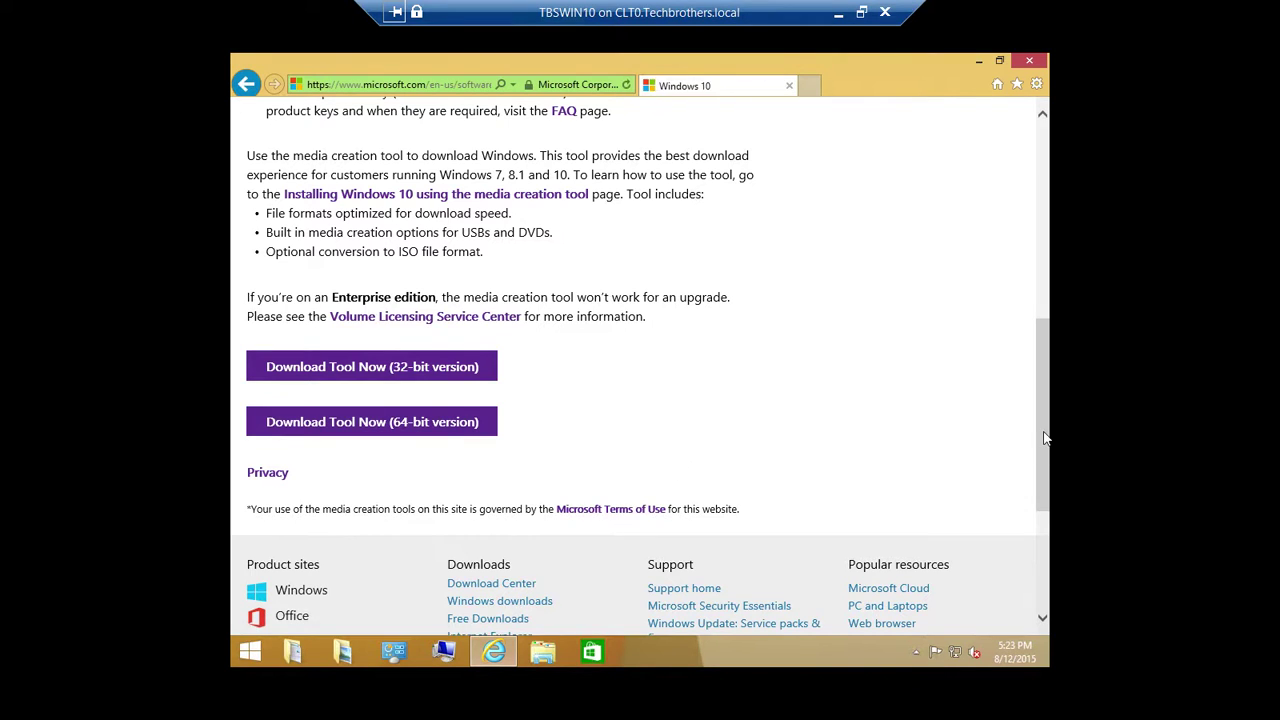
left_click_drag(1044, 438, 1041, 527)
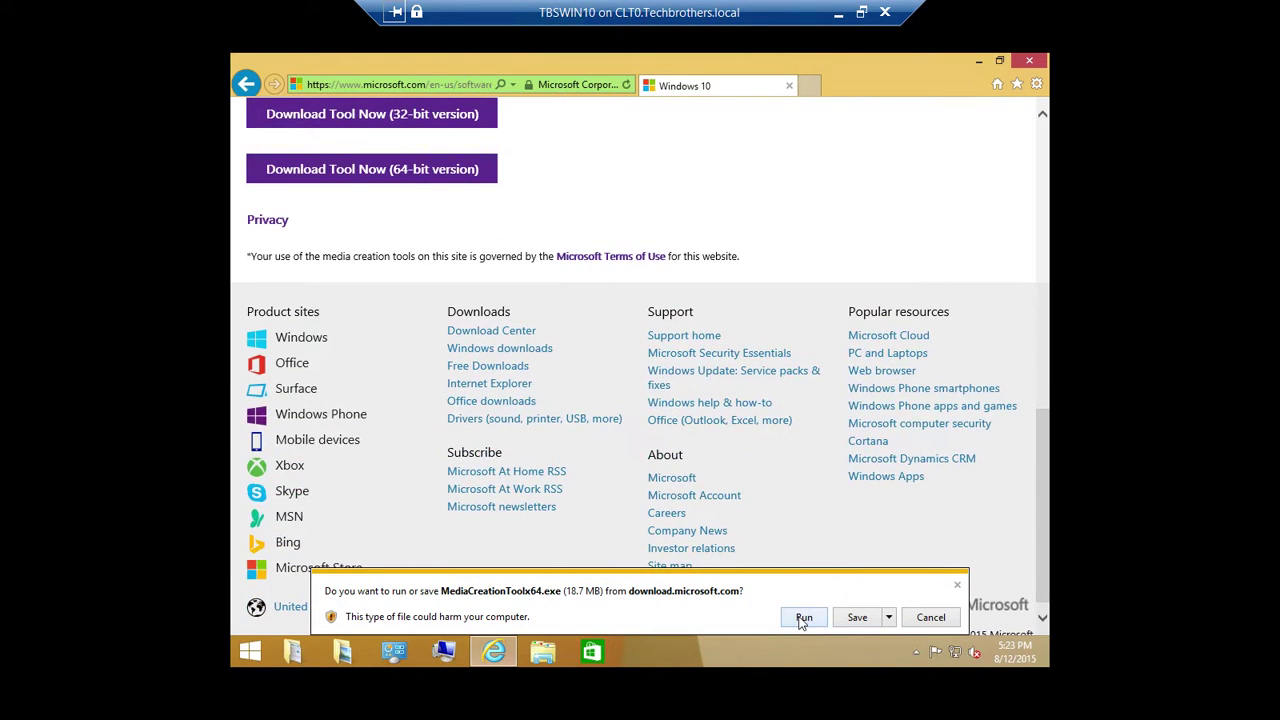
left_click(803, 617)
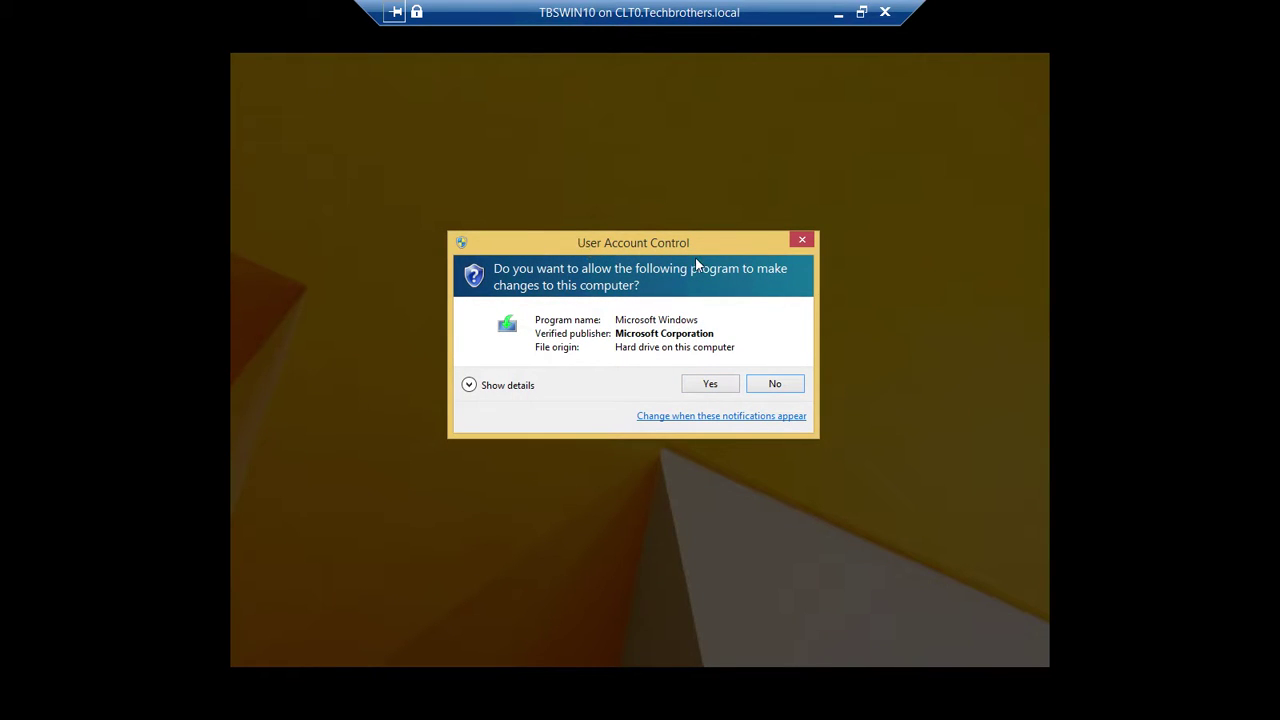
left_click(709, 386)
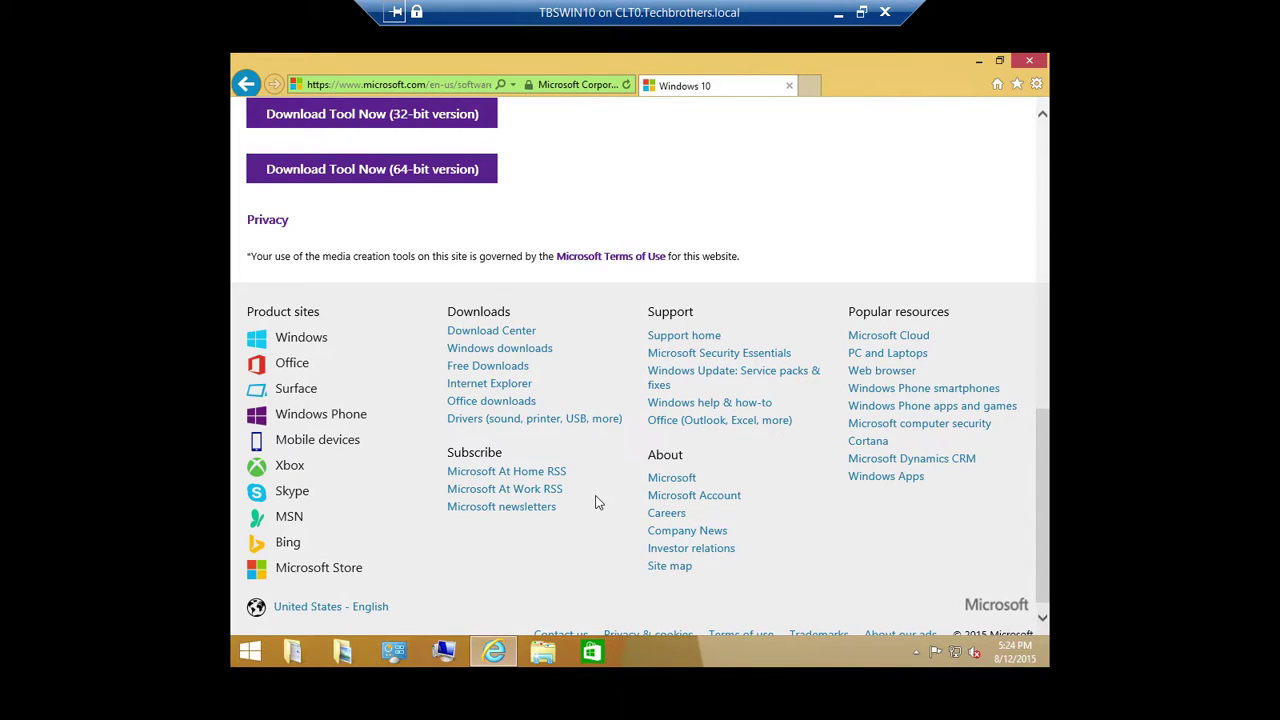
- Choose to create installation media for another PC in Windows 10 Setup and continue
left_click_drag(1044, 520, 1046, 562)
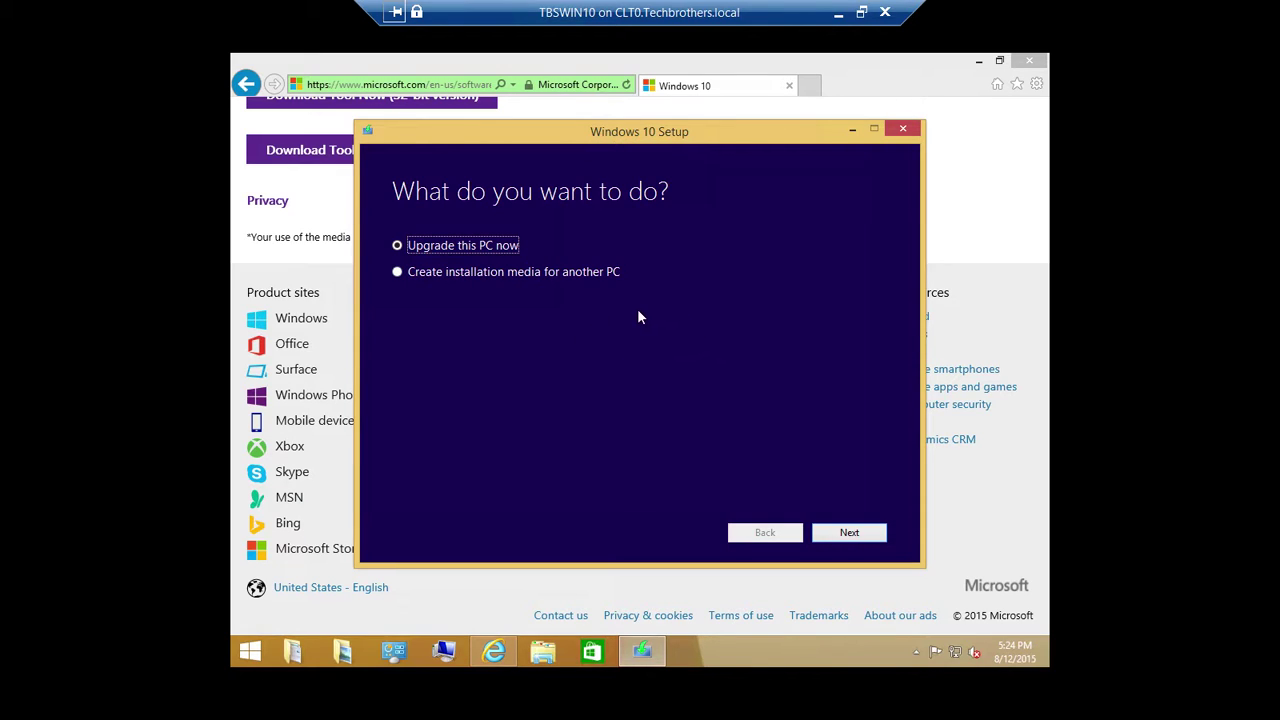
left_click(398, 273)
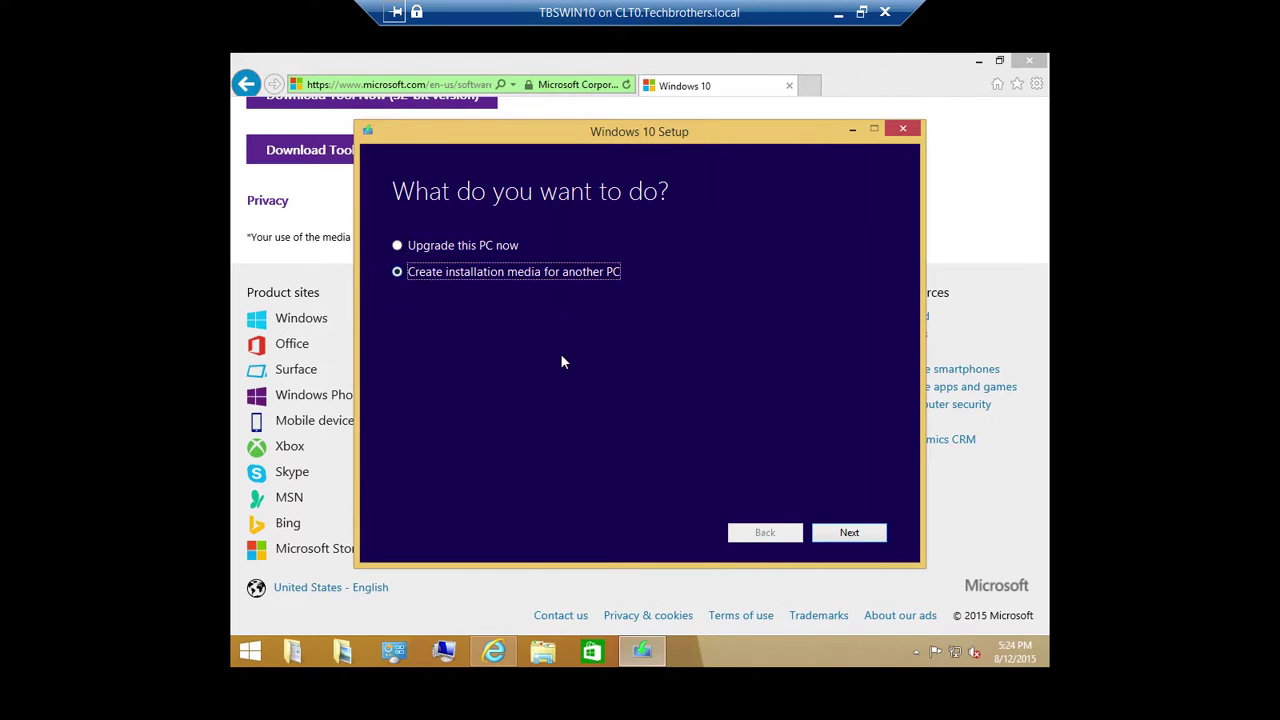
left_click(851, 536)
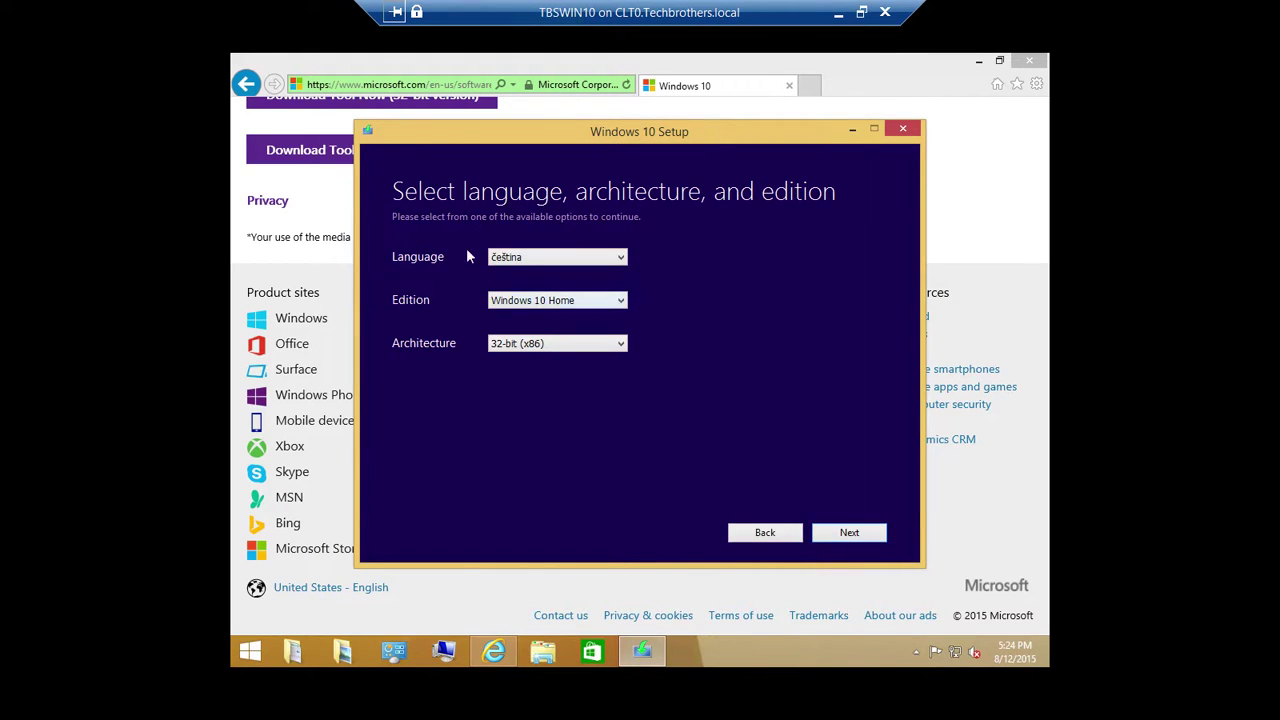
- Set the language to English (United States), the edition to Windows 10 Pro and the architecture to 64-bit (x64), and continue
left_click(553, 258)
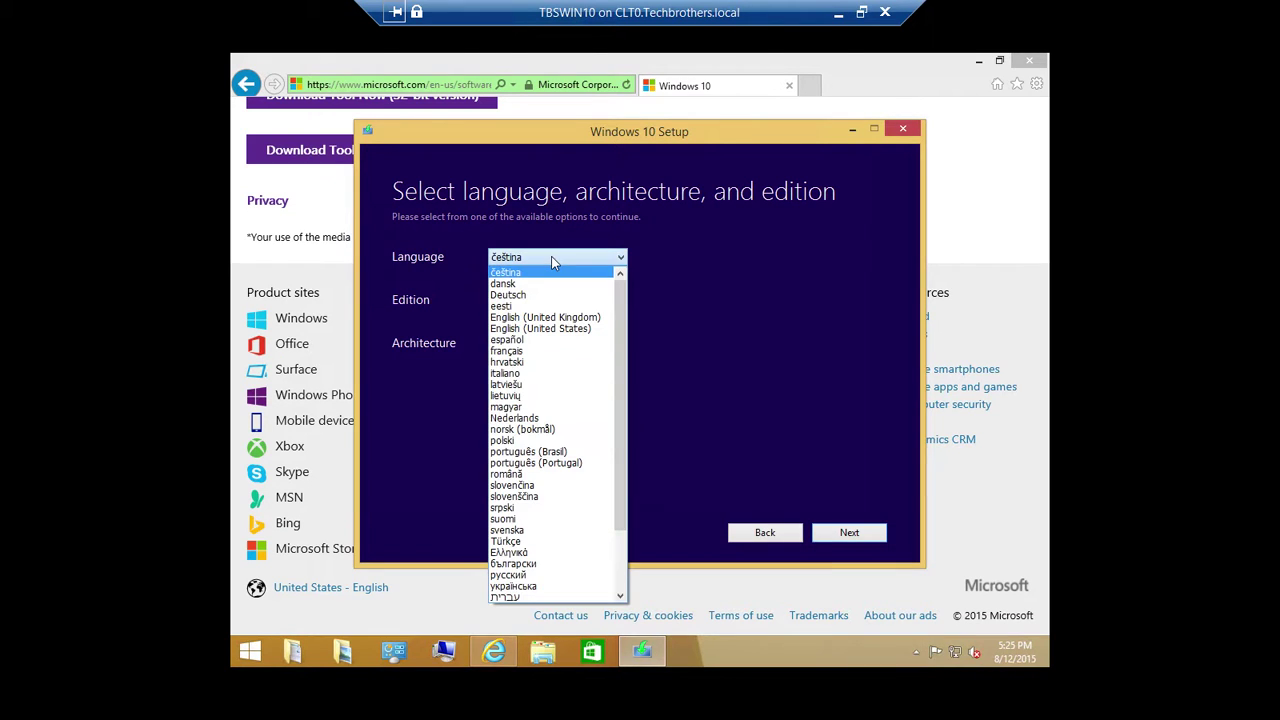
left_click(540, 330)
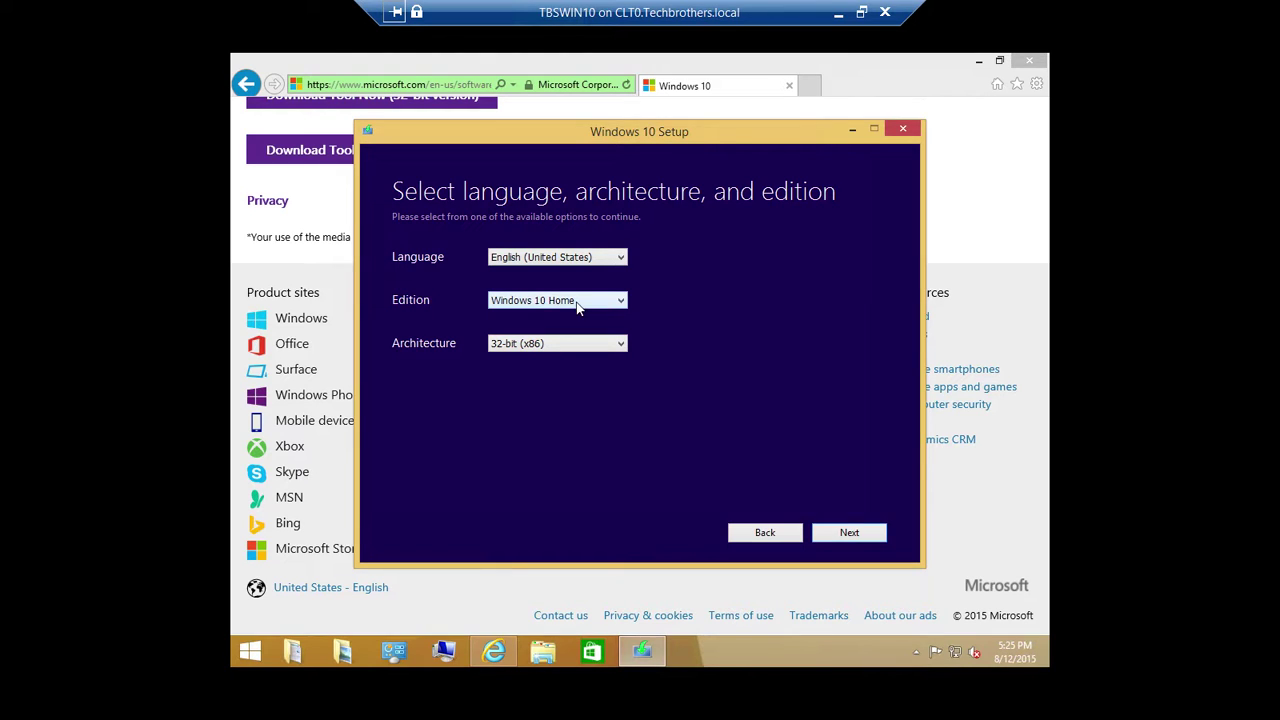
left_click(577, 305)
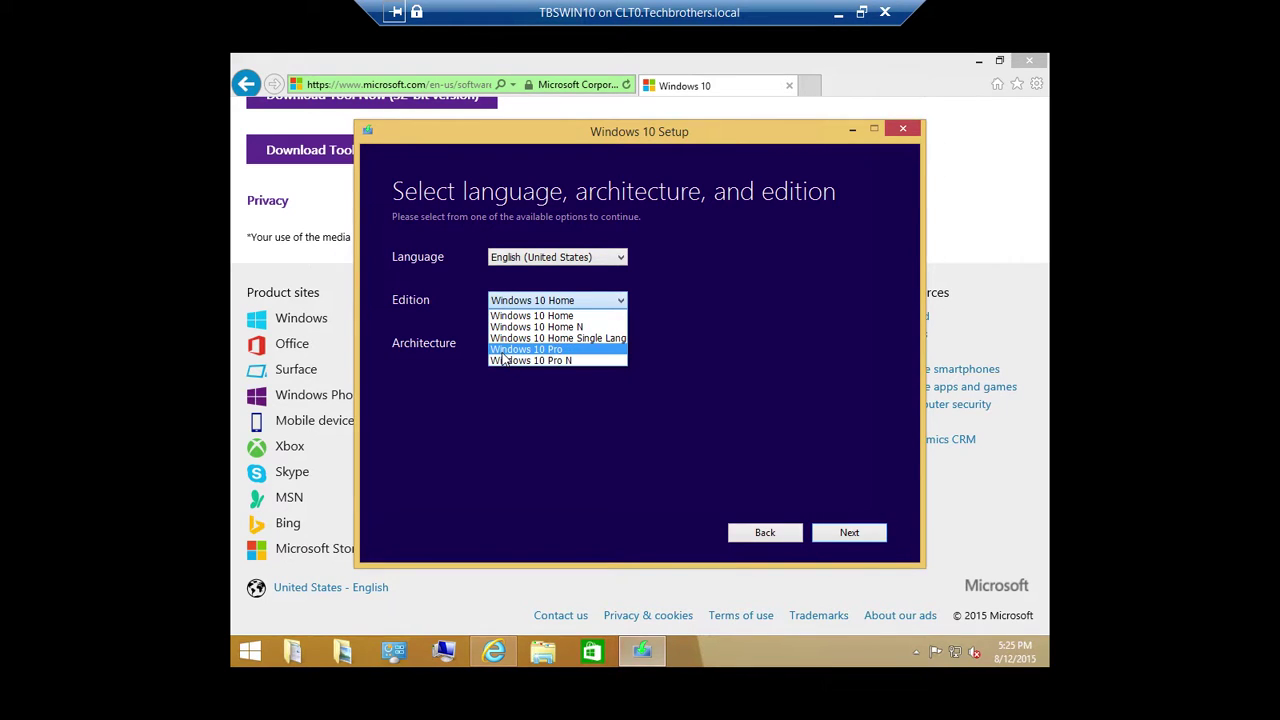
left_click(553, 352)
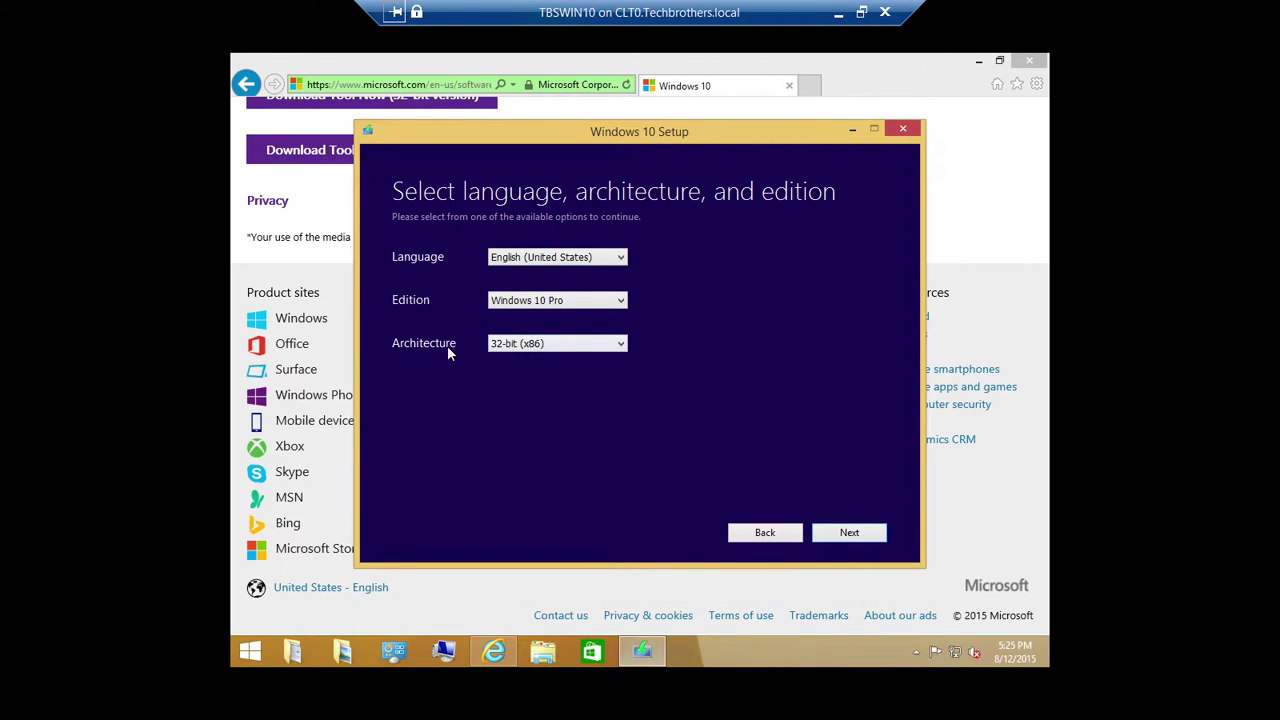
left_click(576, 345)
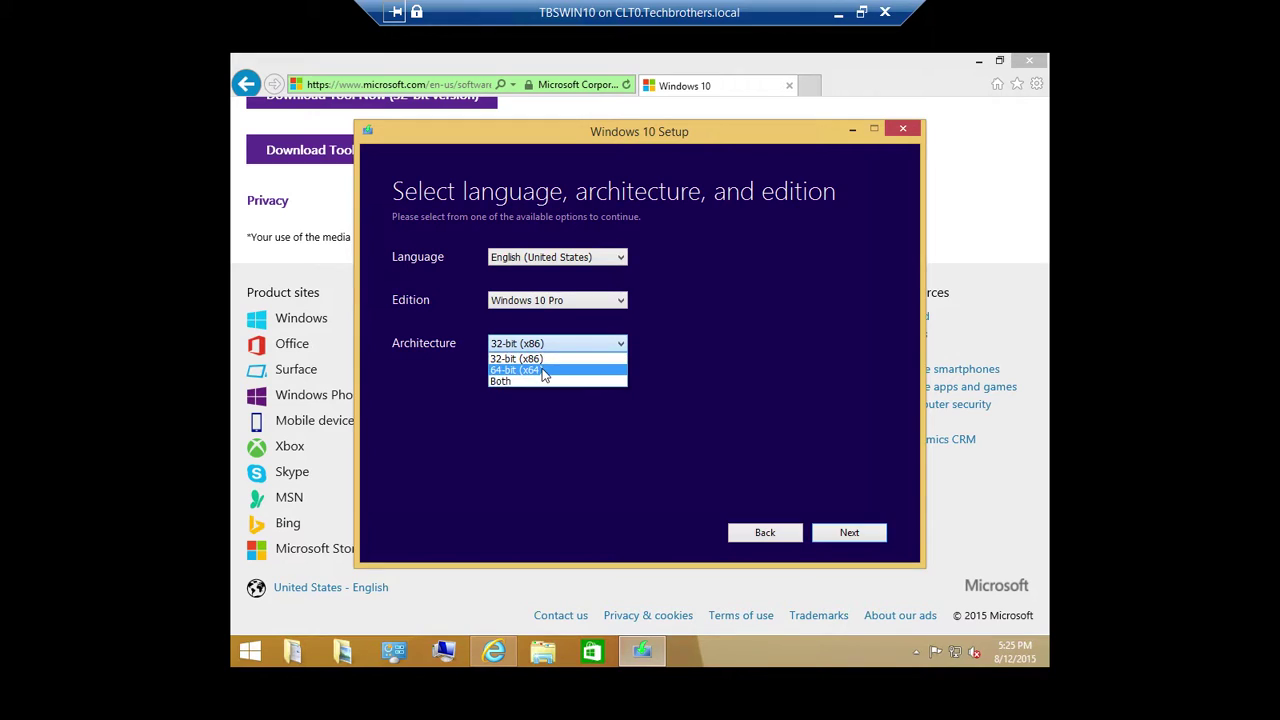
left_click(542, 369)
left_click(555, 343)
left_click(536, 370)
left_click(849, 532)
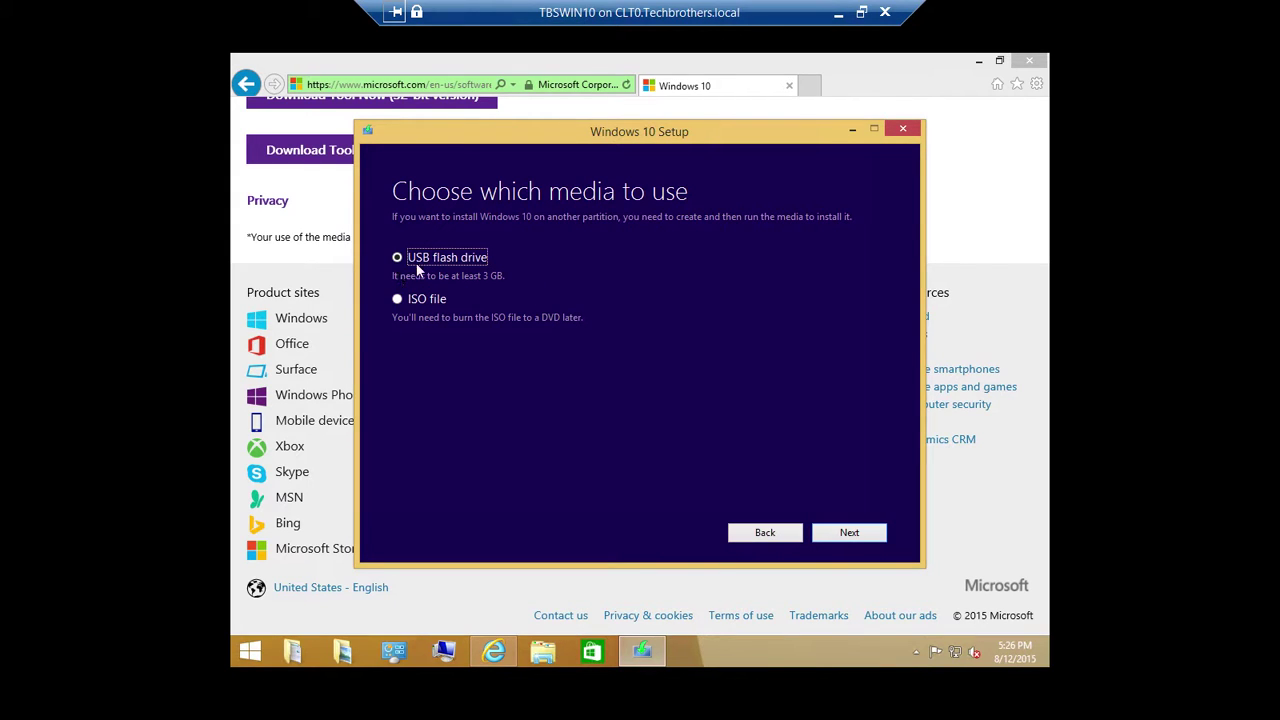
- Choose ISO file as the installation media to create in Windows 10 Setup
left_click(398, 300)
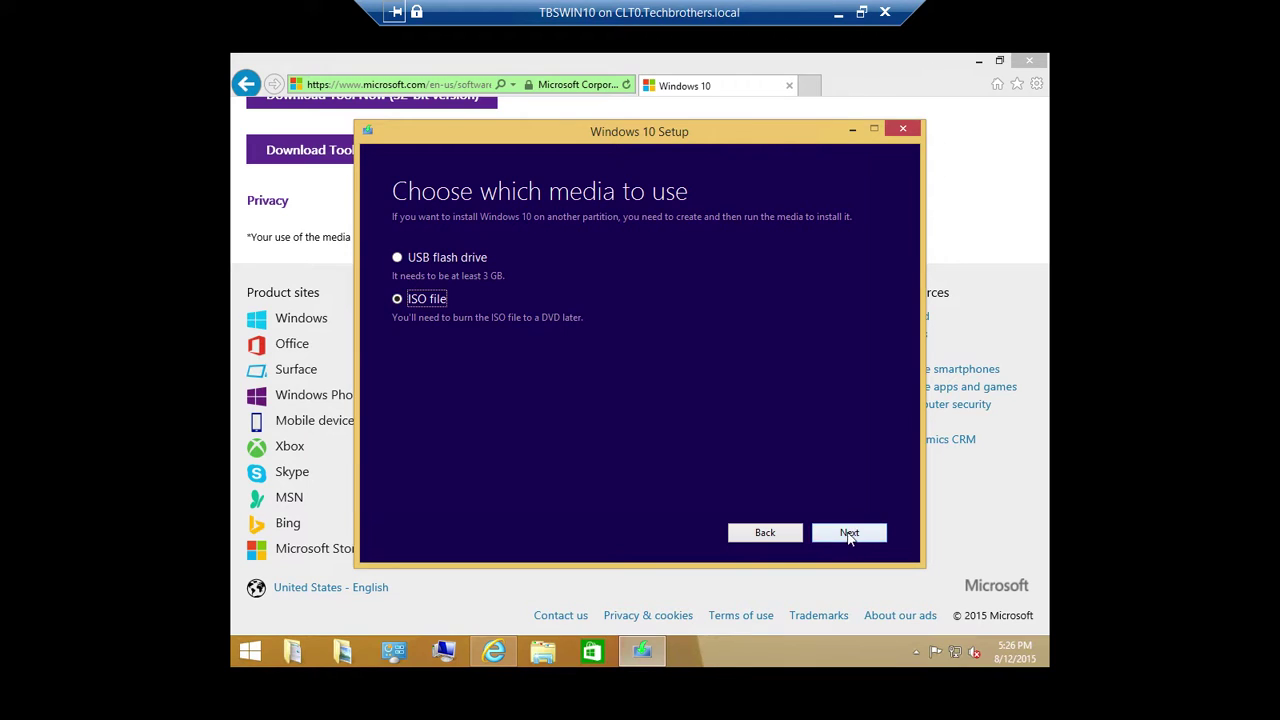
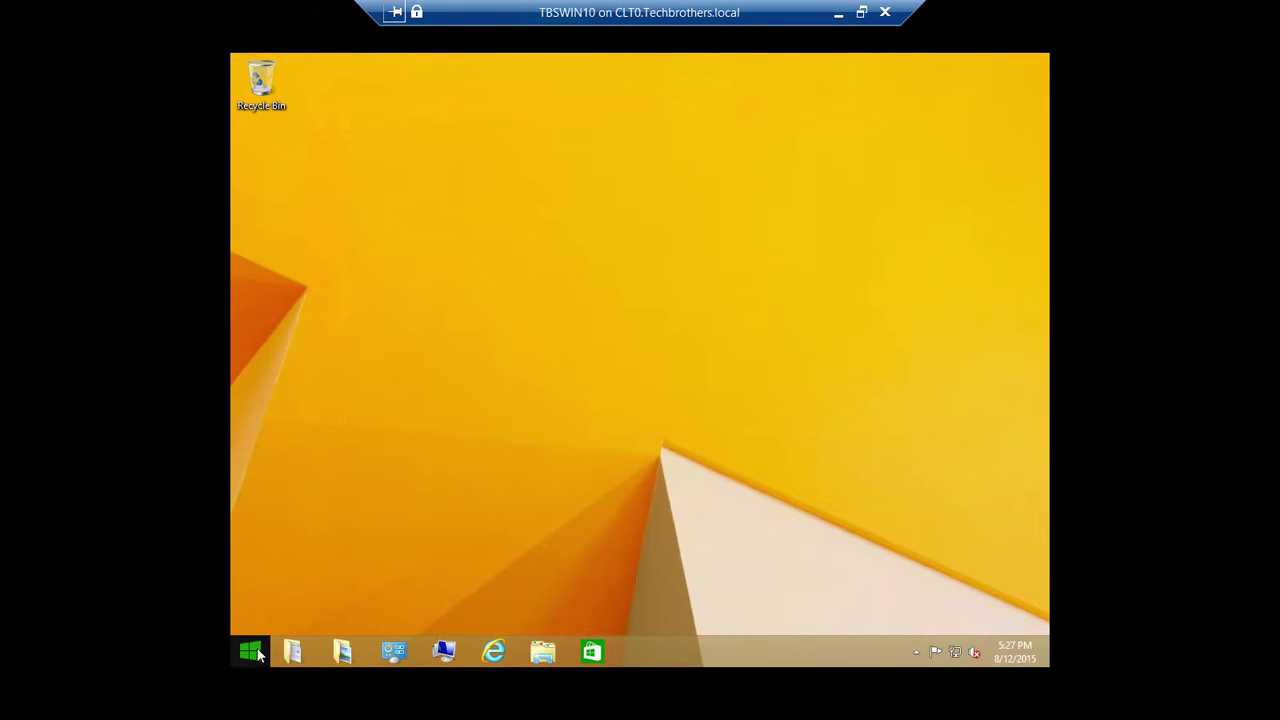
- Browse File Explorer to the Documents folder in the user's profile and select the Windows10 disc image
left_click(542, 651)
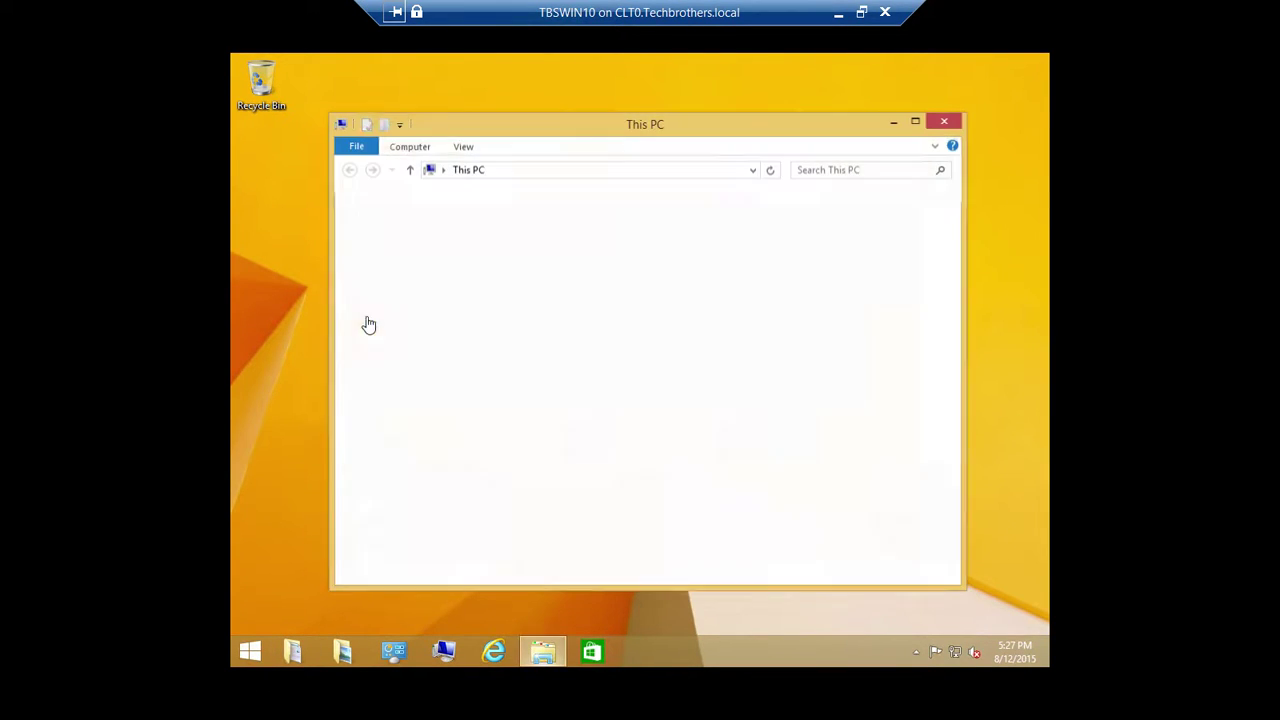
left_click(742, 396)
double_click(742, 396)
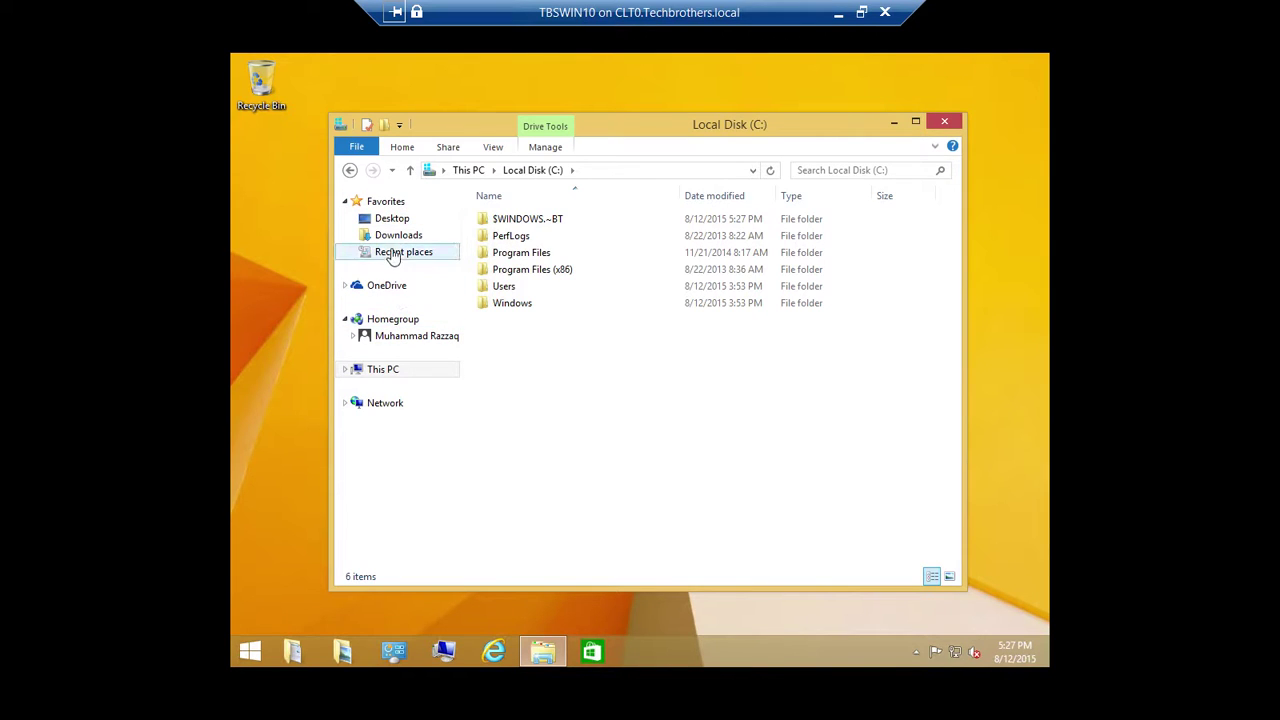
left_click(390, 220)
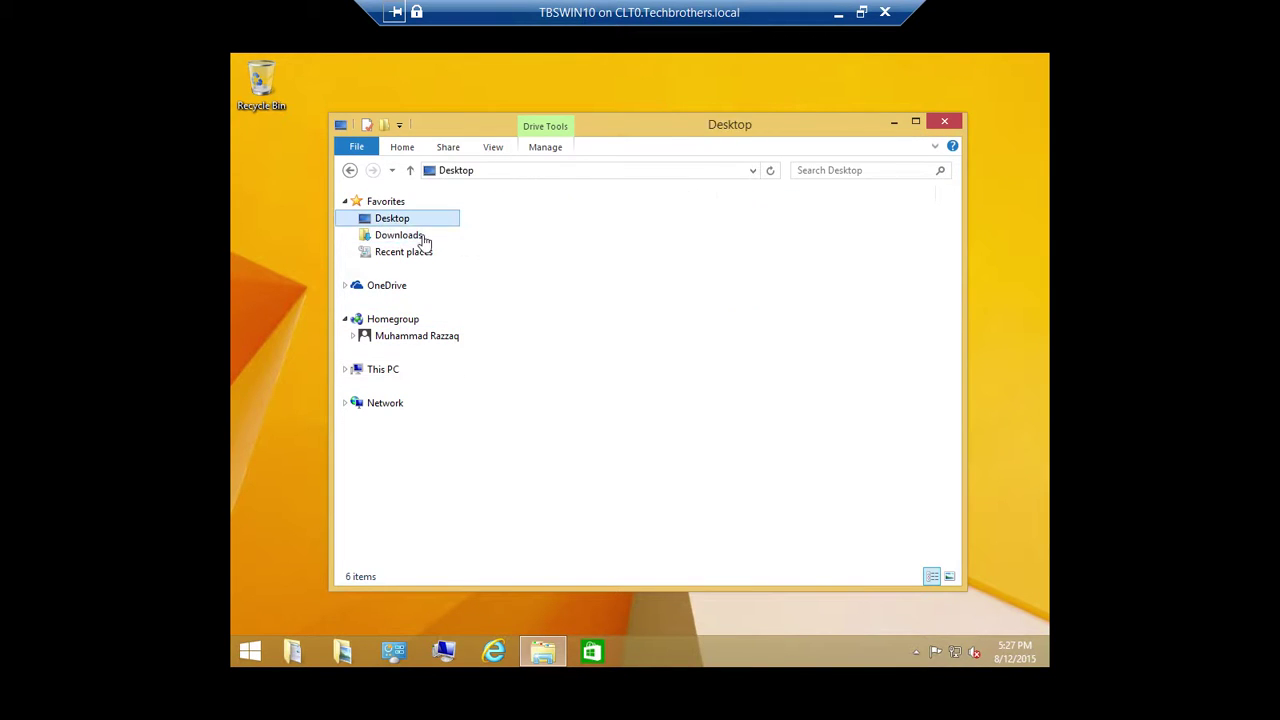
double_click(548, 262)
double_click(620, 215)
left_click(515, 221)
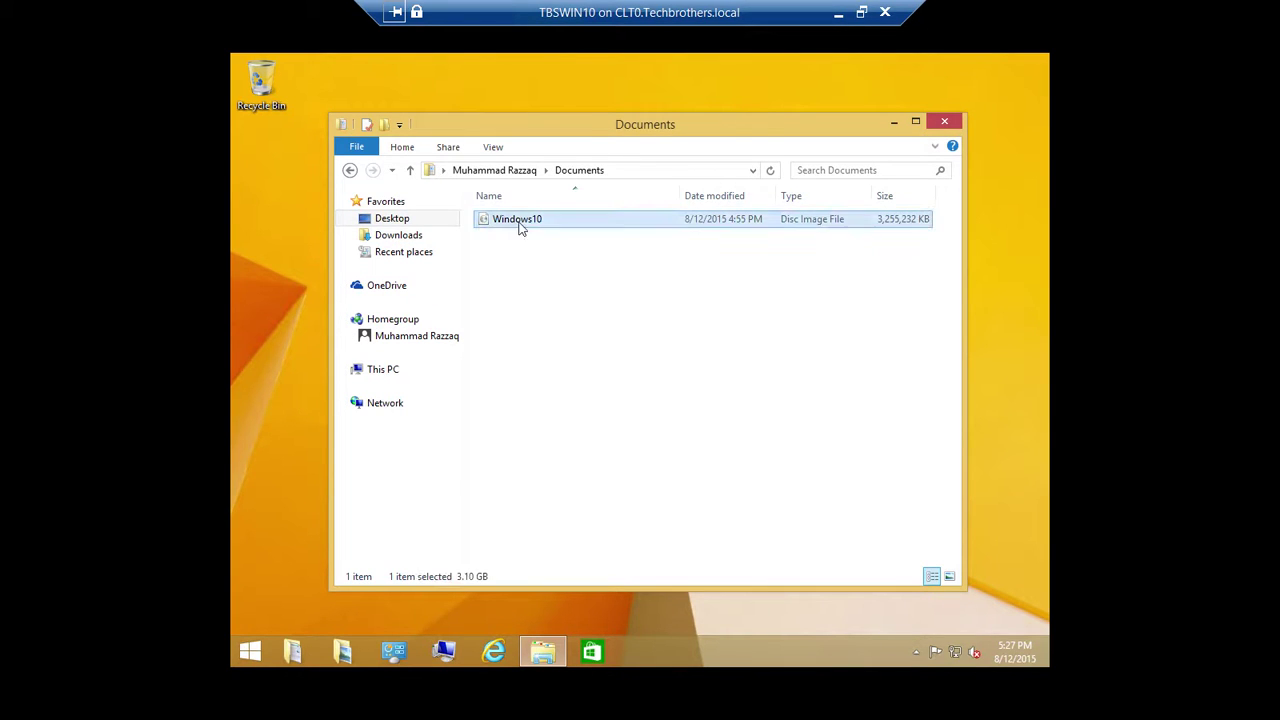
- Eject the mounted ESD-ISO disc from DVD Drive (E:) in This PC
left_click(385, 370)
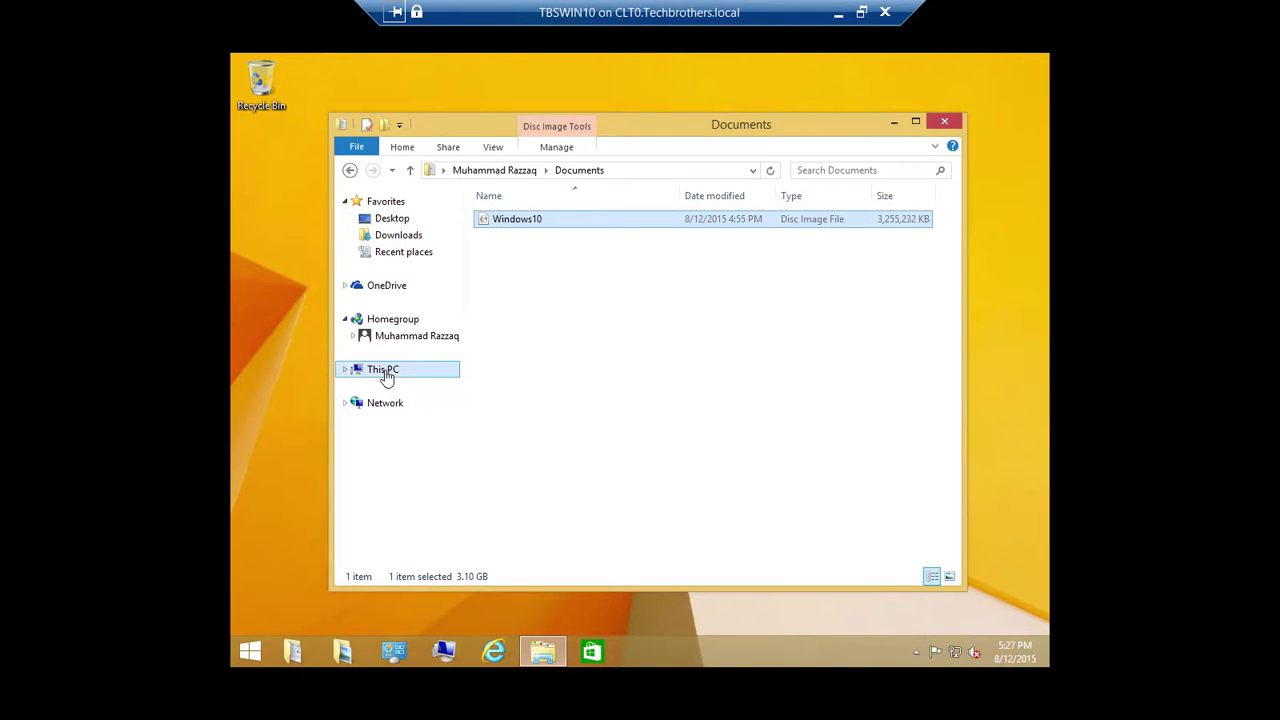
right_click(751, 436)
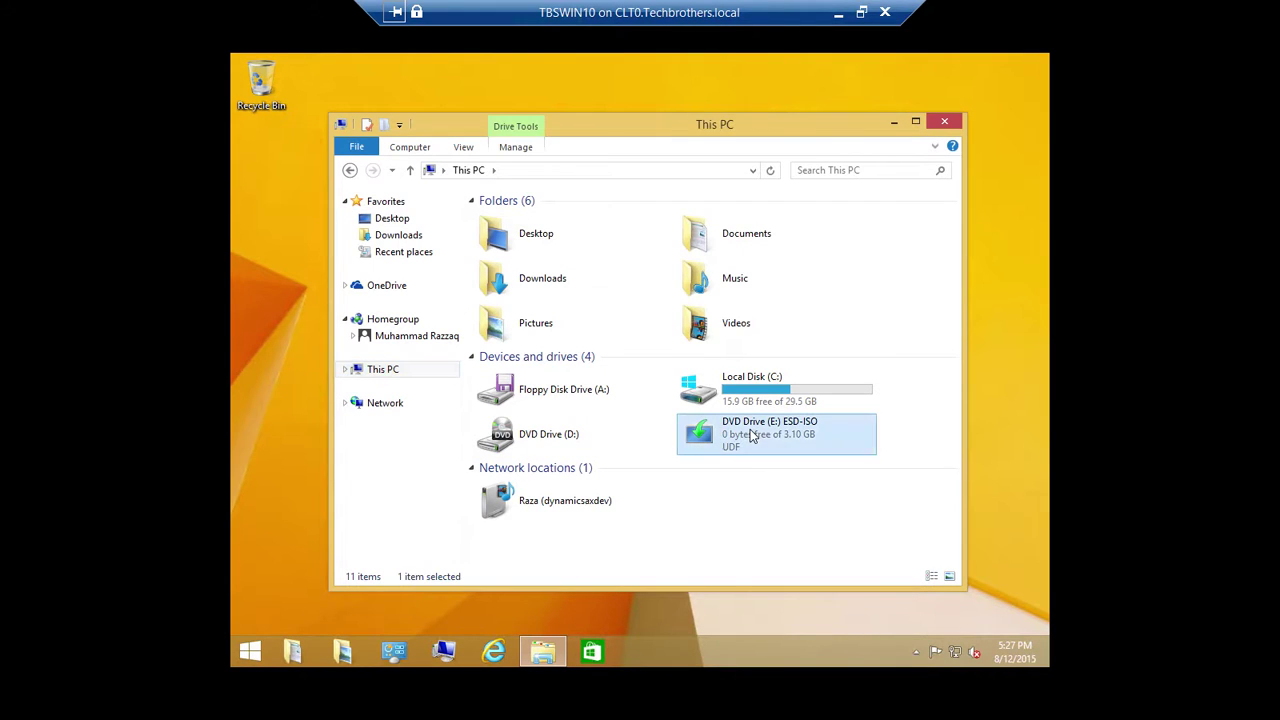
left_click(798, 526)
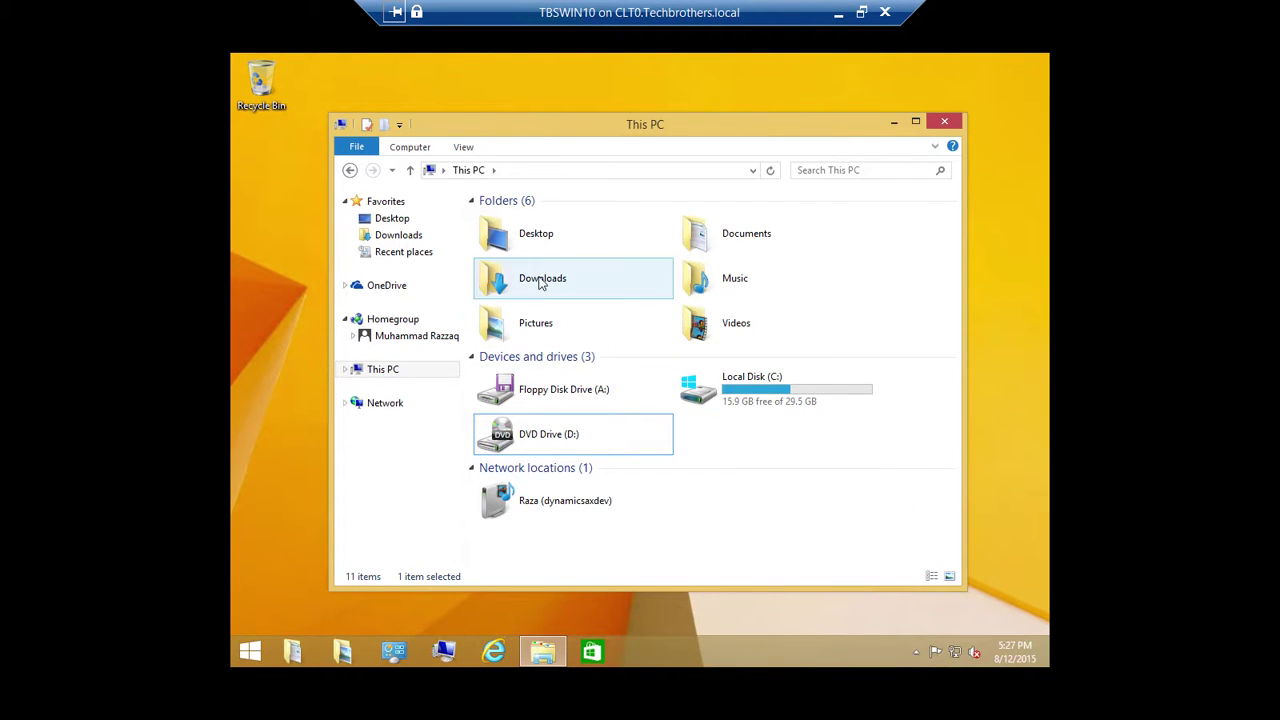
- Mount the Windows10 disc image stored in the Documents folder
left_click(754, 243)
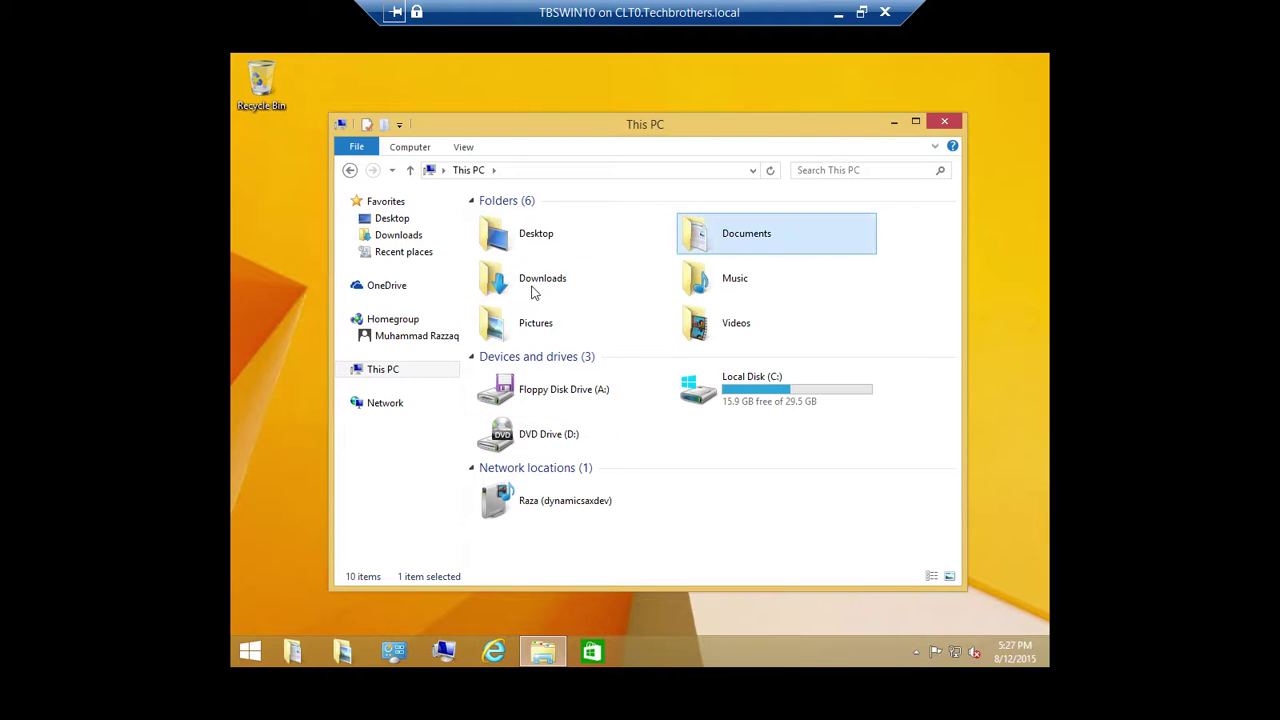
double_click(729, 243)
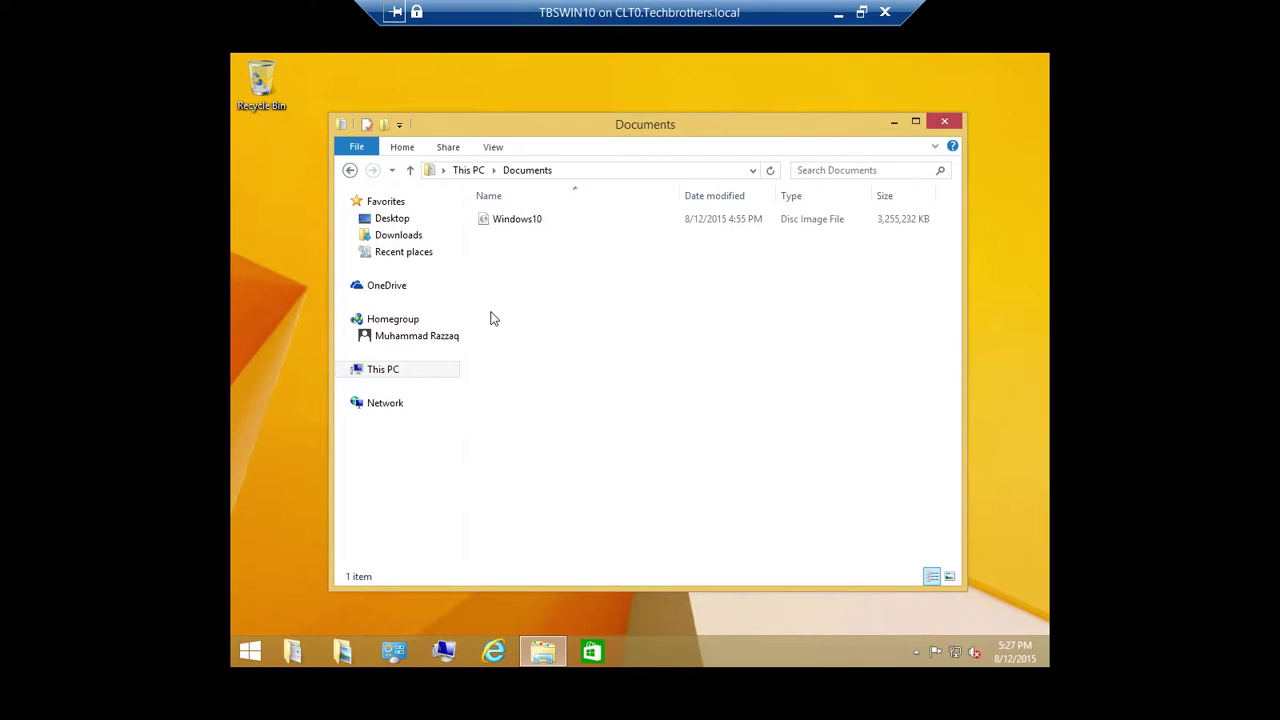
left_click(503, 225)
right_click(537, 225)
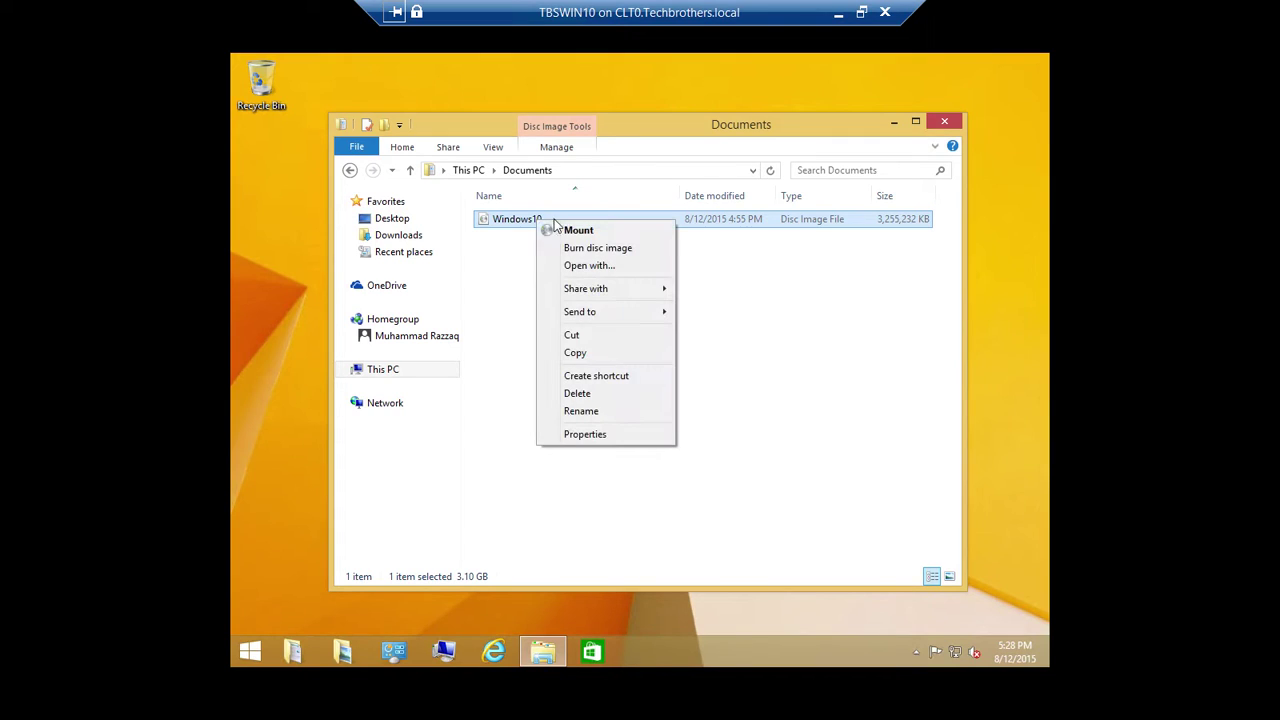
left_click(577, 231)
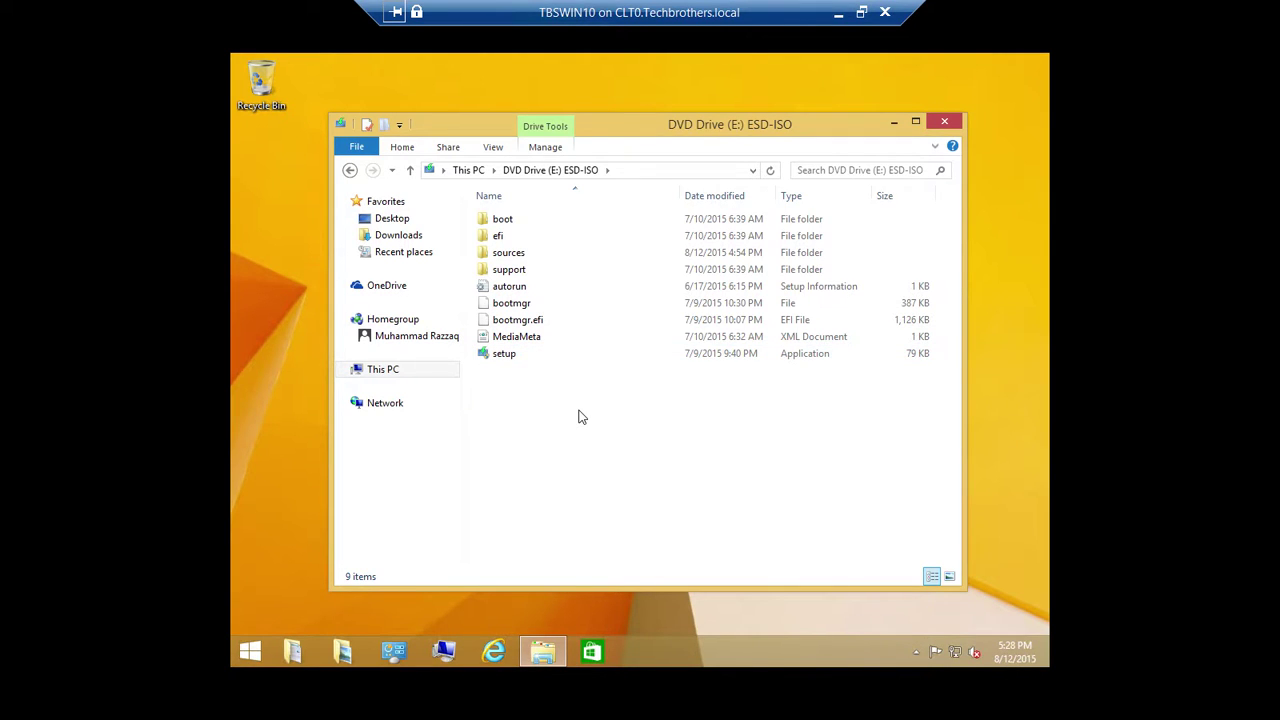
- Run setup from the mounted ESD-ISO drive as administrator and allow it to make changes to the computer
left_click(631, 238)
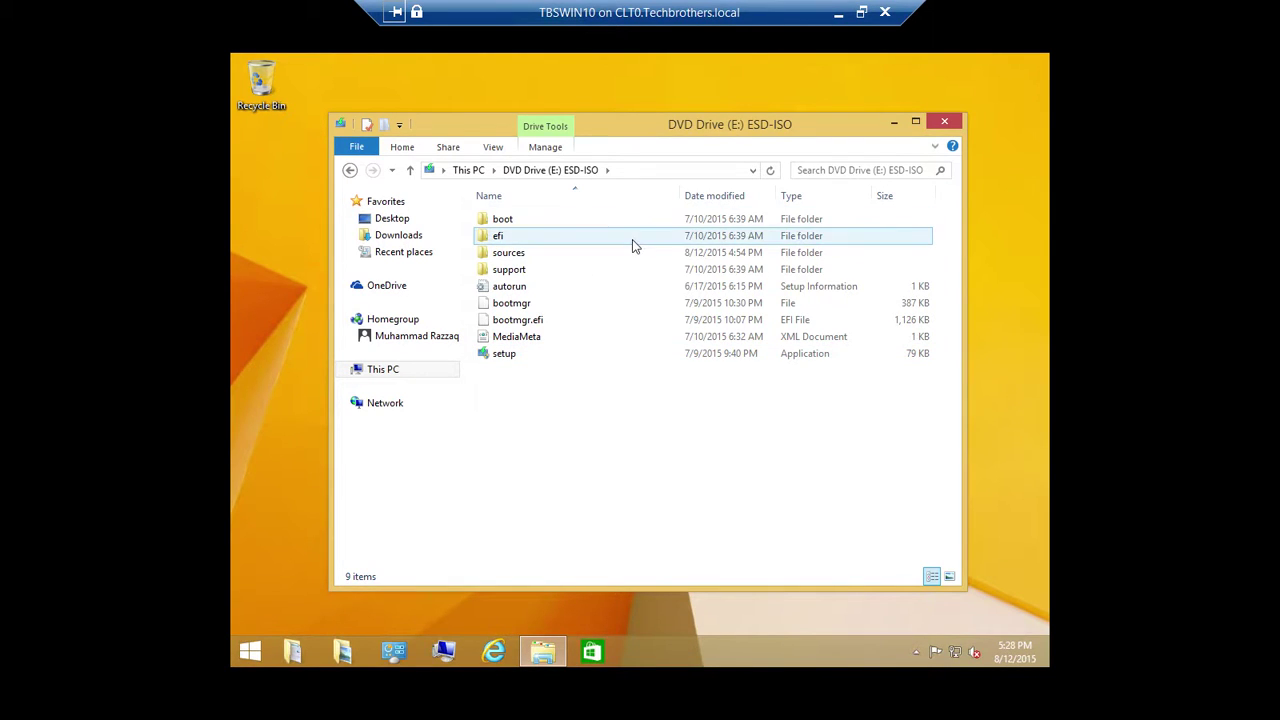
left_click(660, 366)
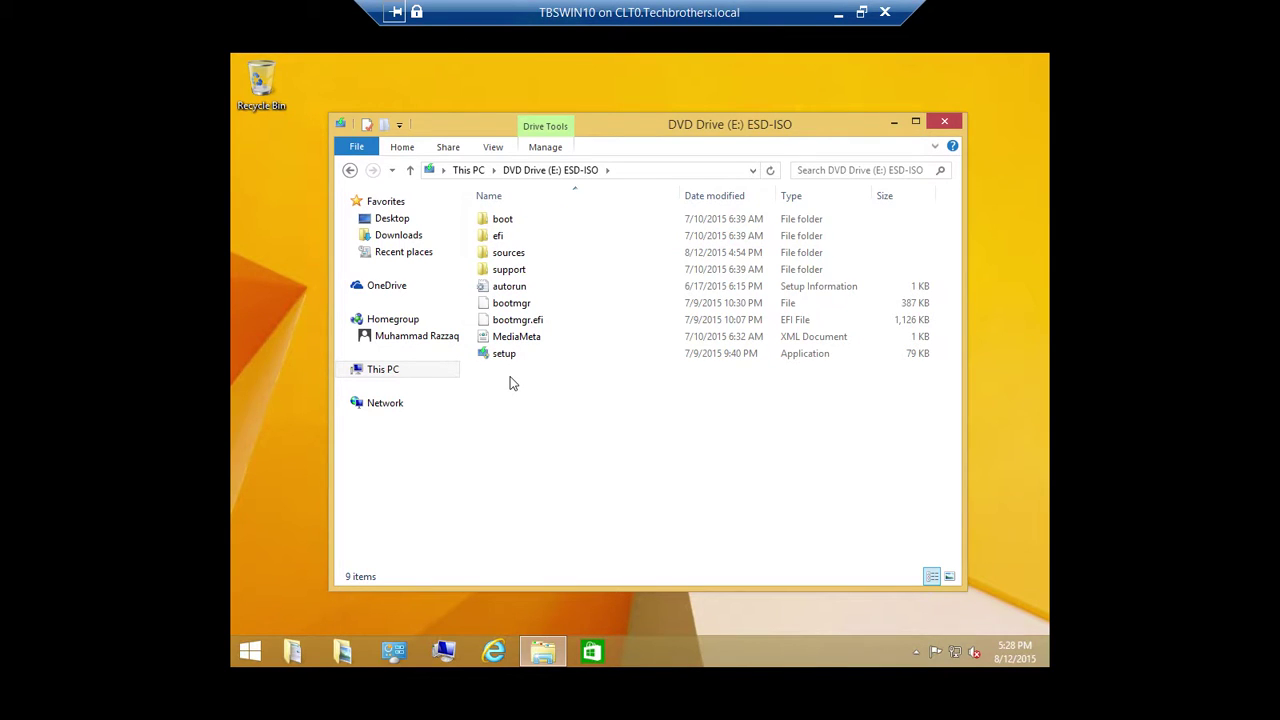
left_click(510, 358)
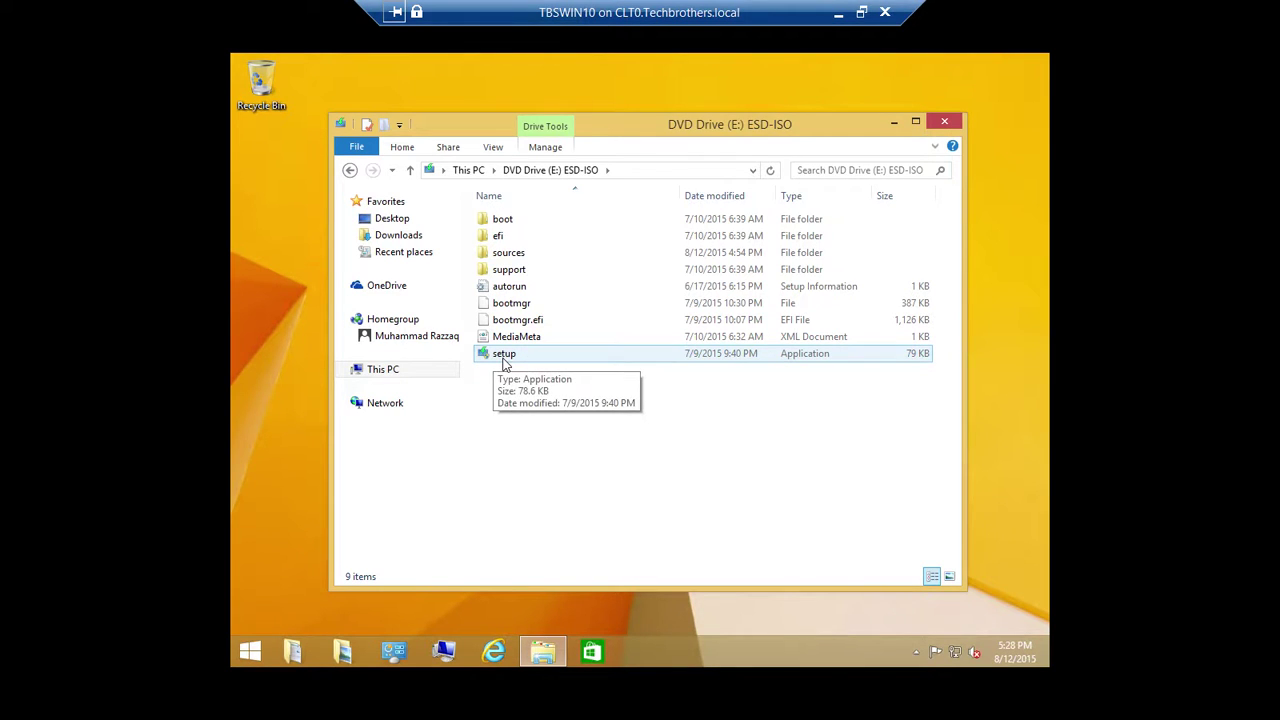
right_click(505, 364)
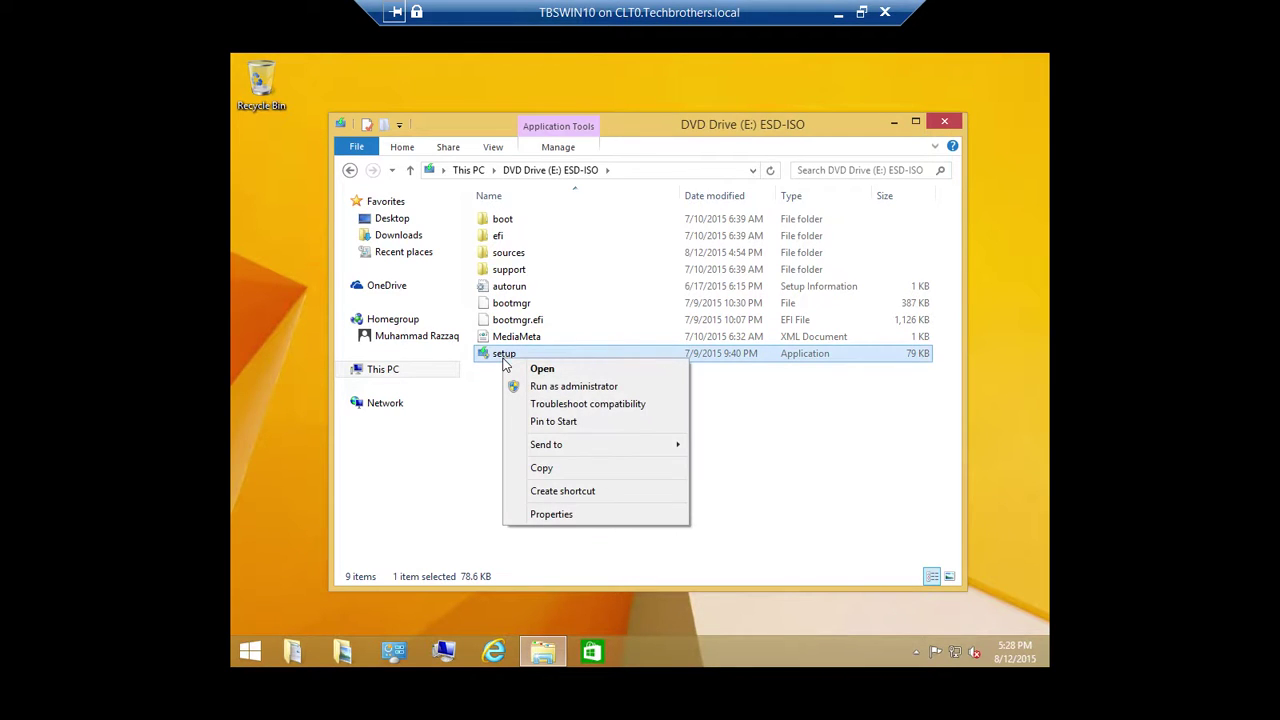
left_click(583, 388)
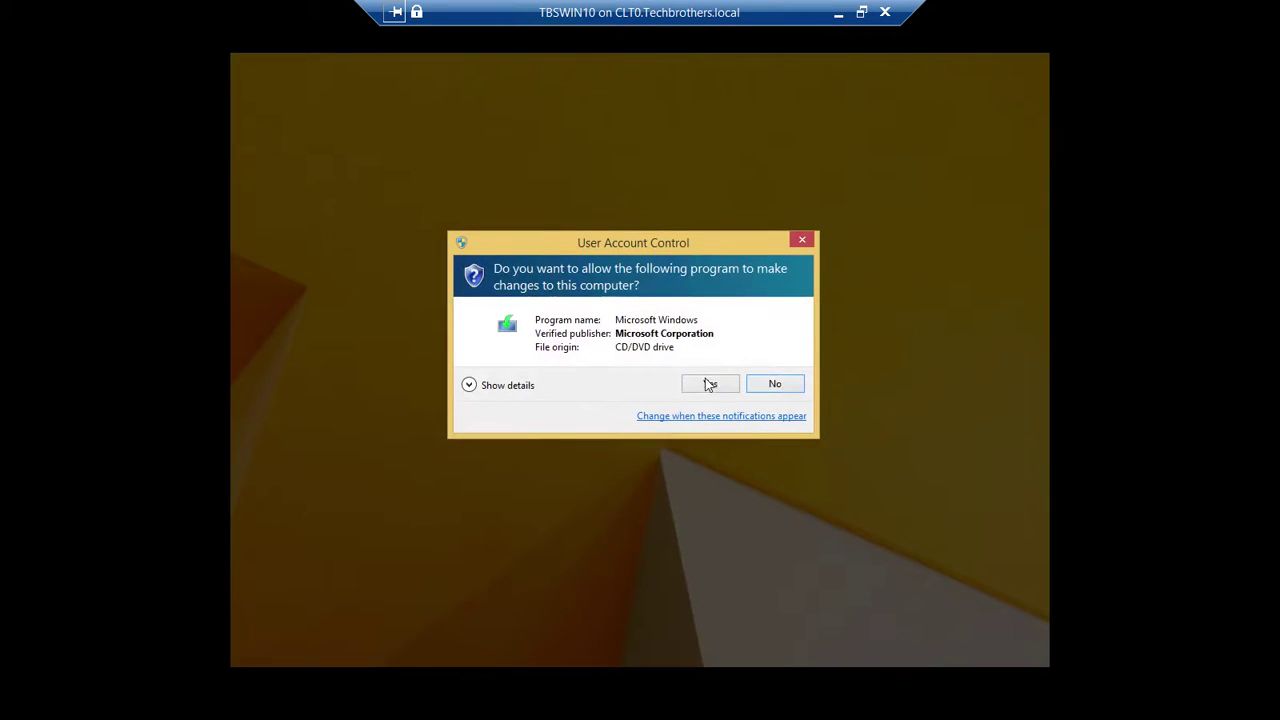
left_click(711, 385)
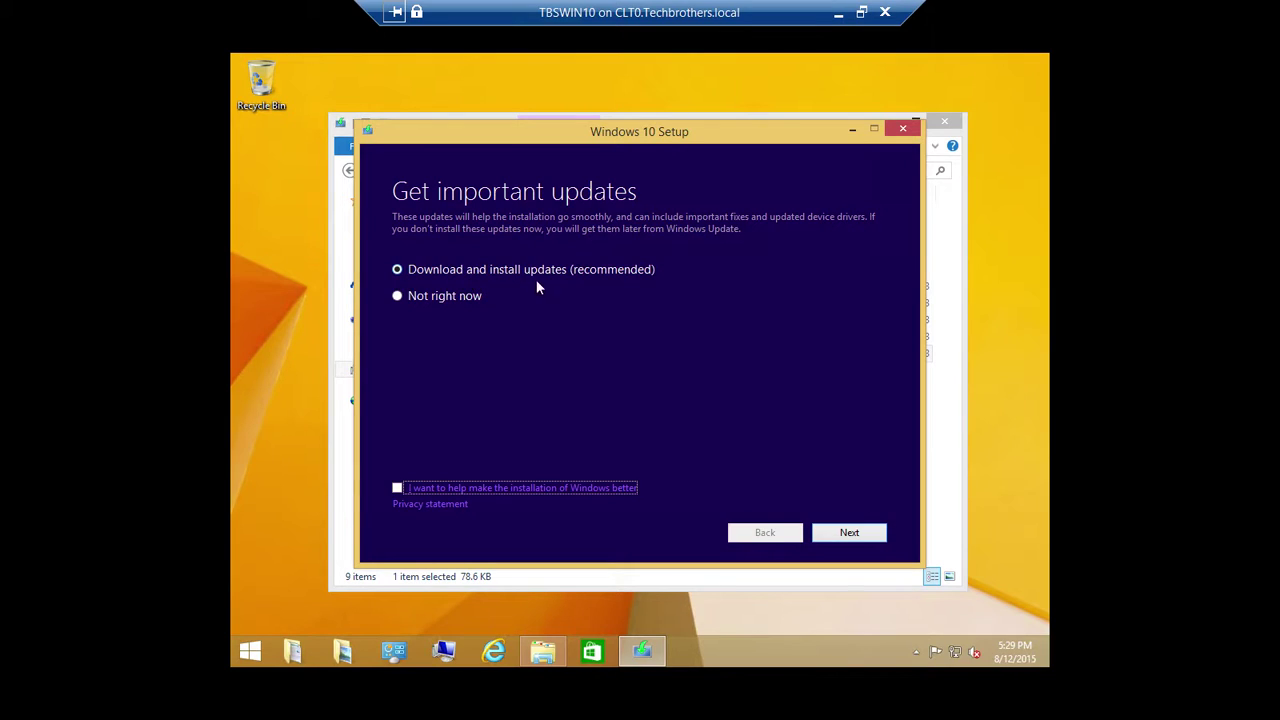
- Continue Windows 10 Setup with the recommended download and installation of updates, and accept the license terms
left_click(862, 536)
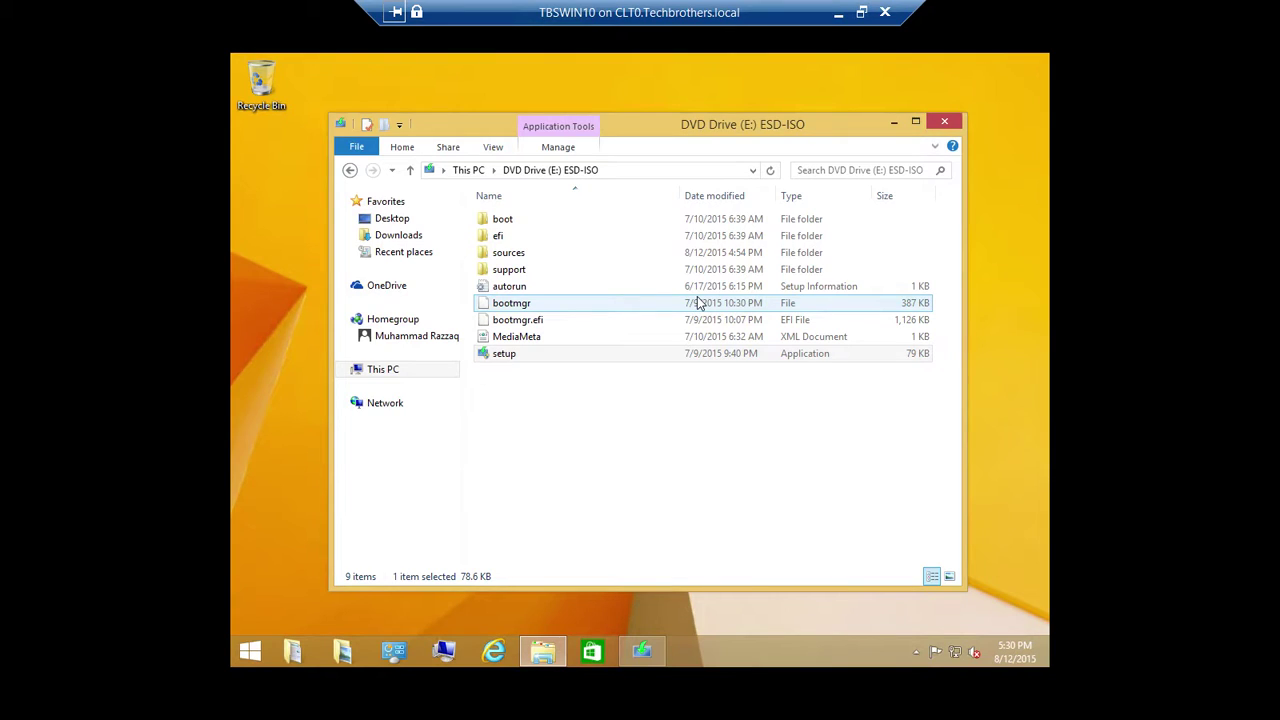
left_click(658, 648)
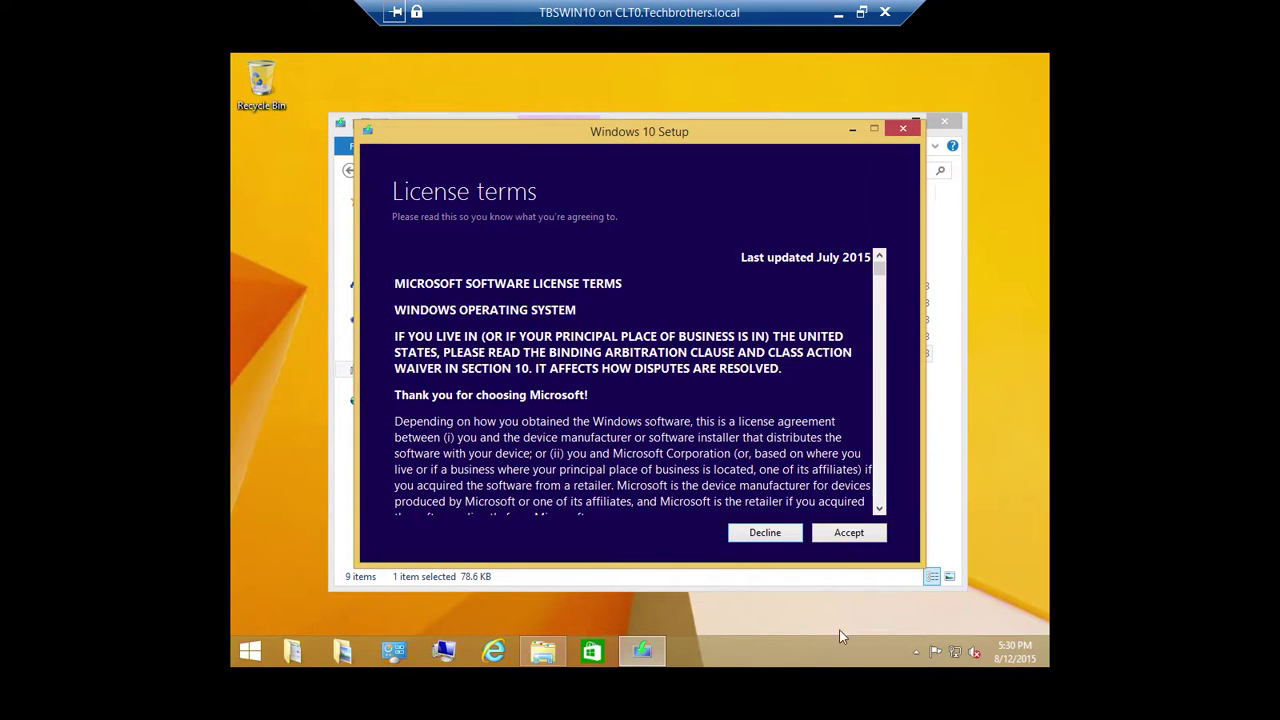
left_click(853, 535)
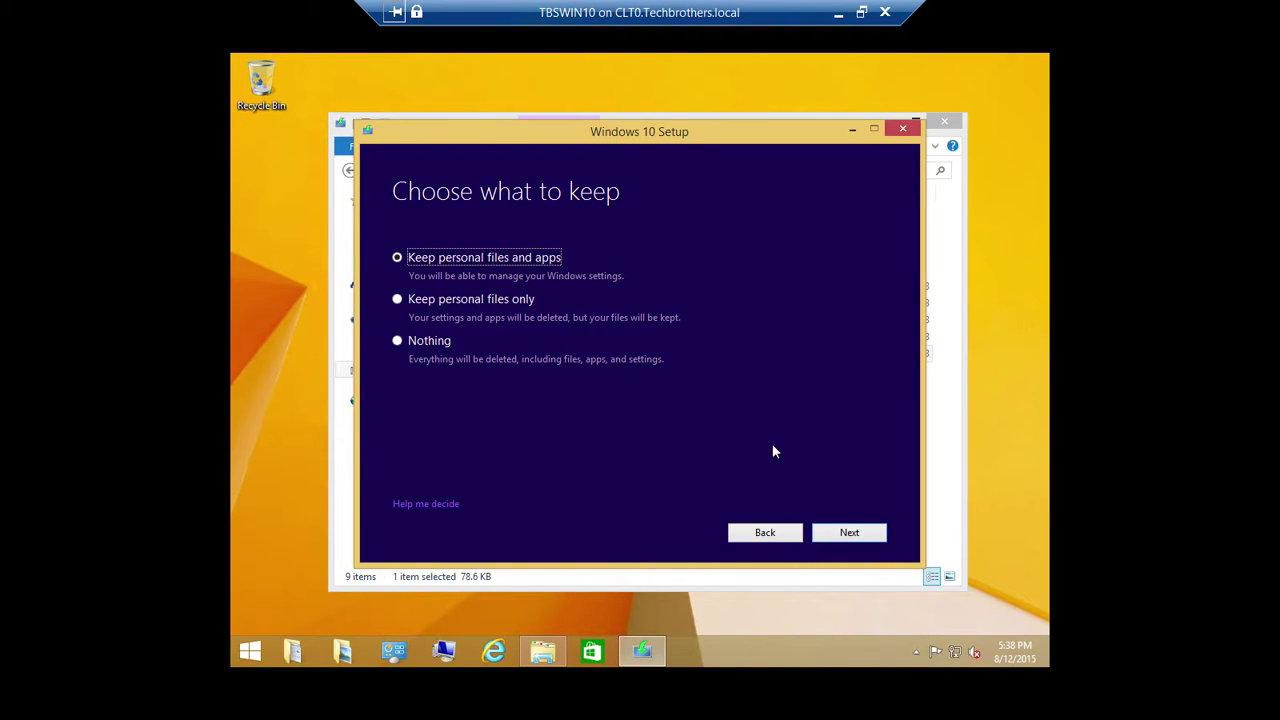
- Keep personal files and apps, and start the installation of Windows 10 Pro
left_click(860, 534)
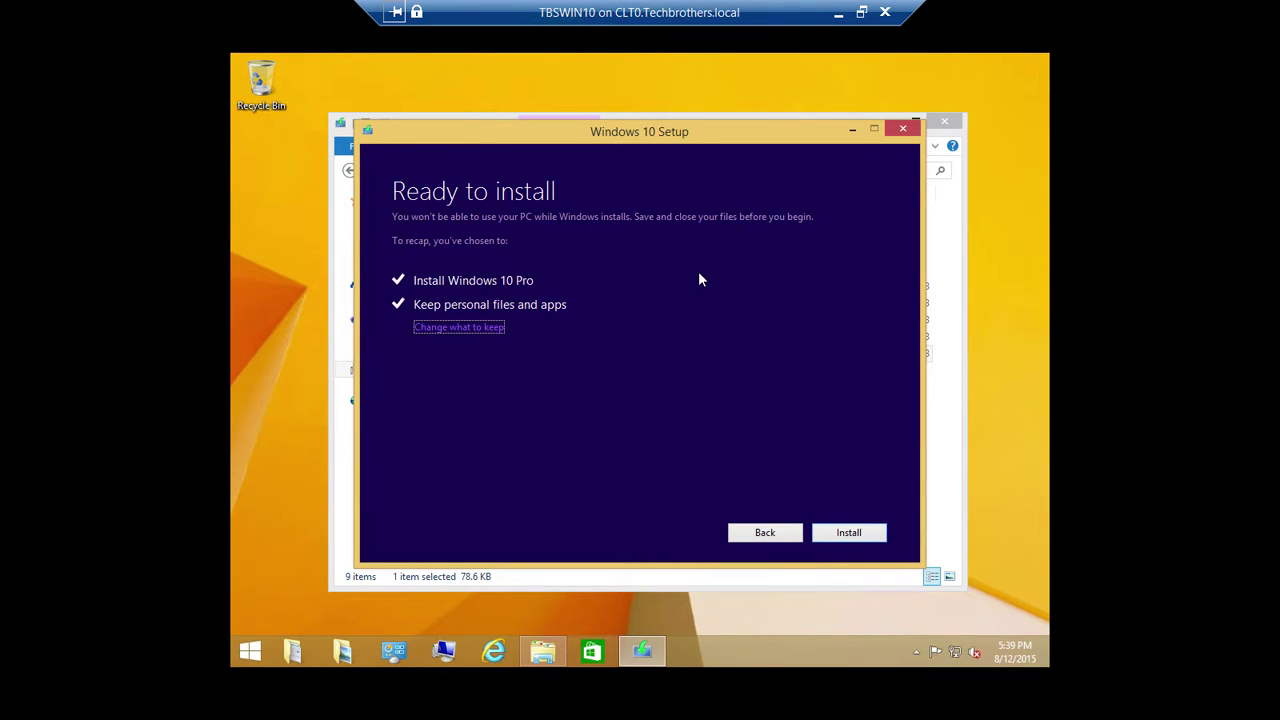
left_click(849, 533)
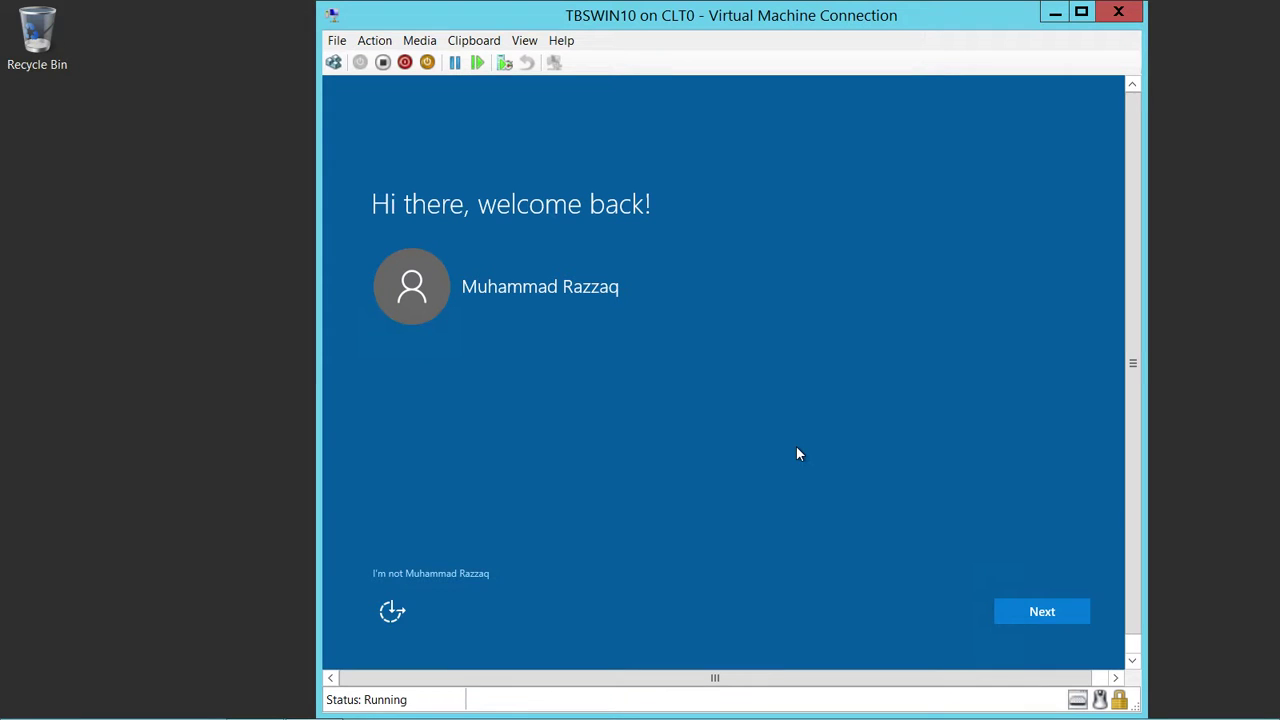
- Continue the first-run setup with the existing user account and use Express settings
left_click(1045, 613)
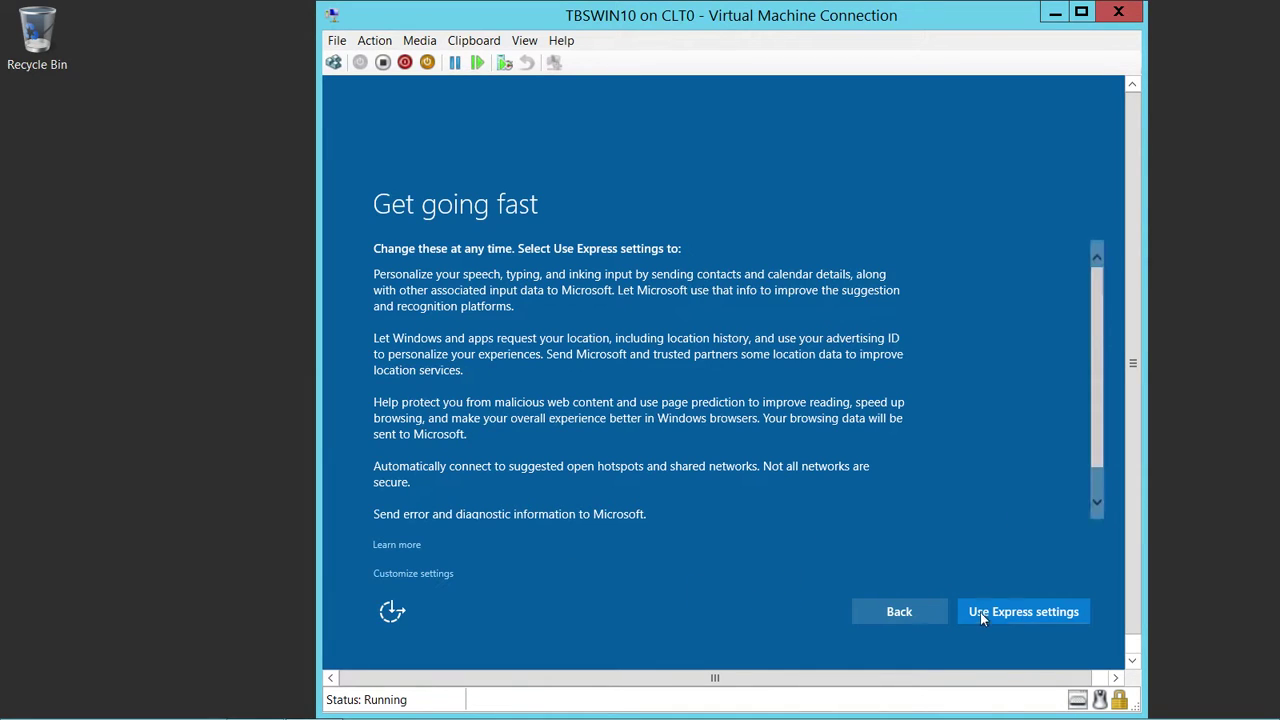
left_click(1016, 612)
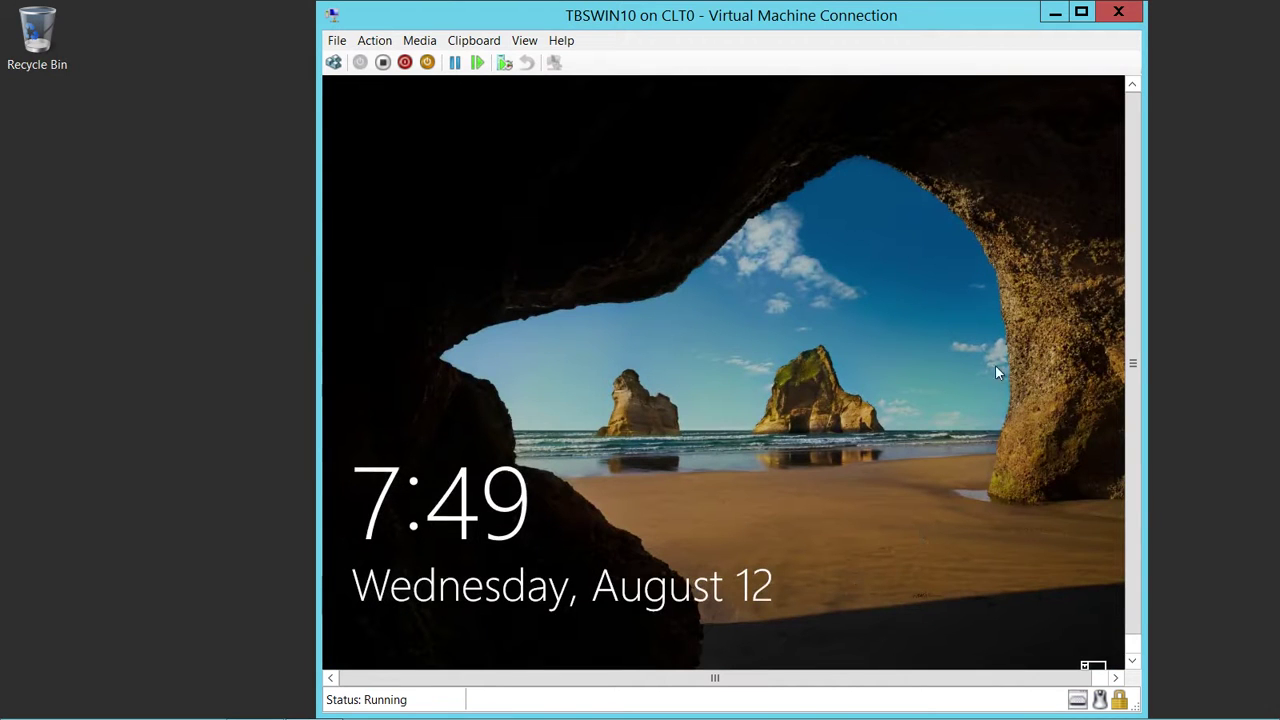
- Switch the virtual machine connection to full screen and sign in to Windows 10 with the account password
left_click(524, 40)
left_click(536, 60)
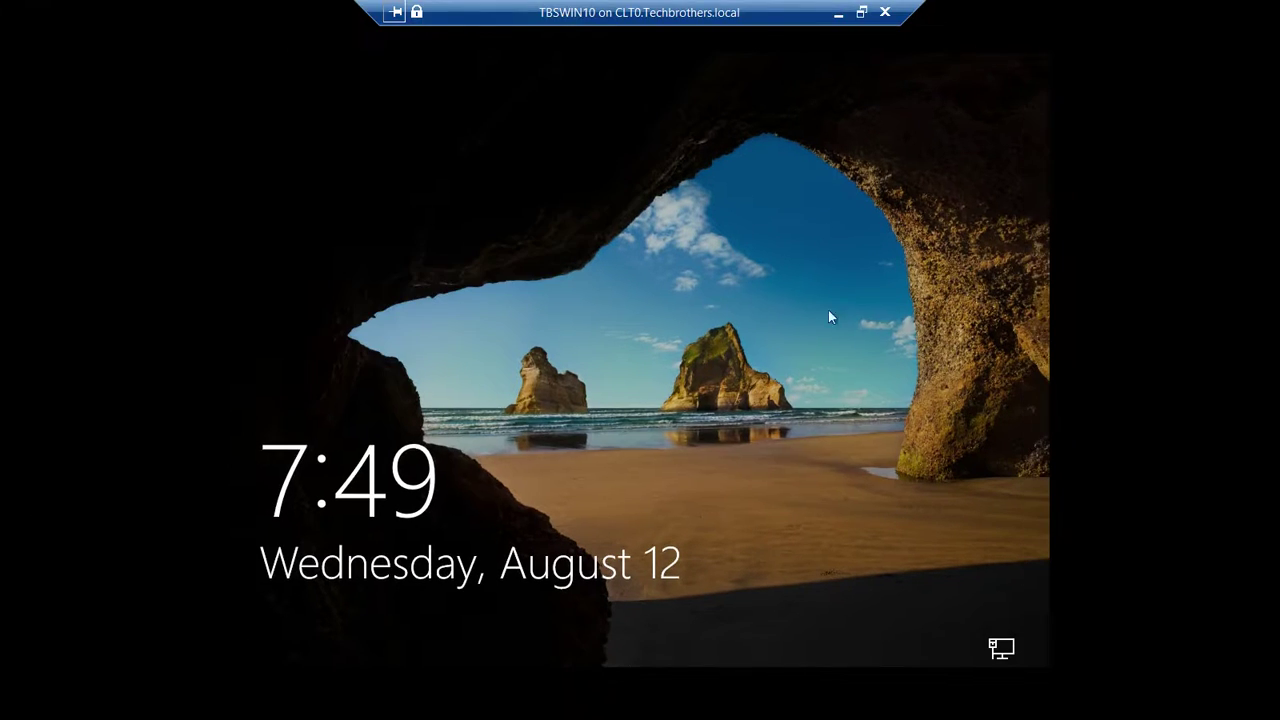
left_click(701, 554)
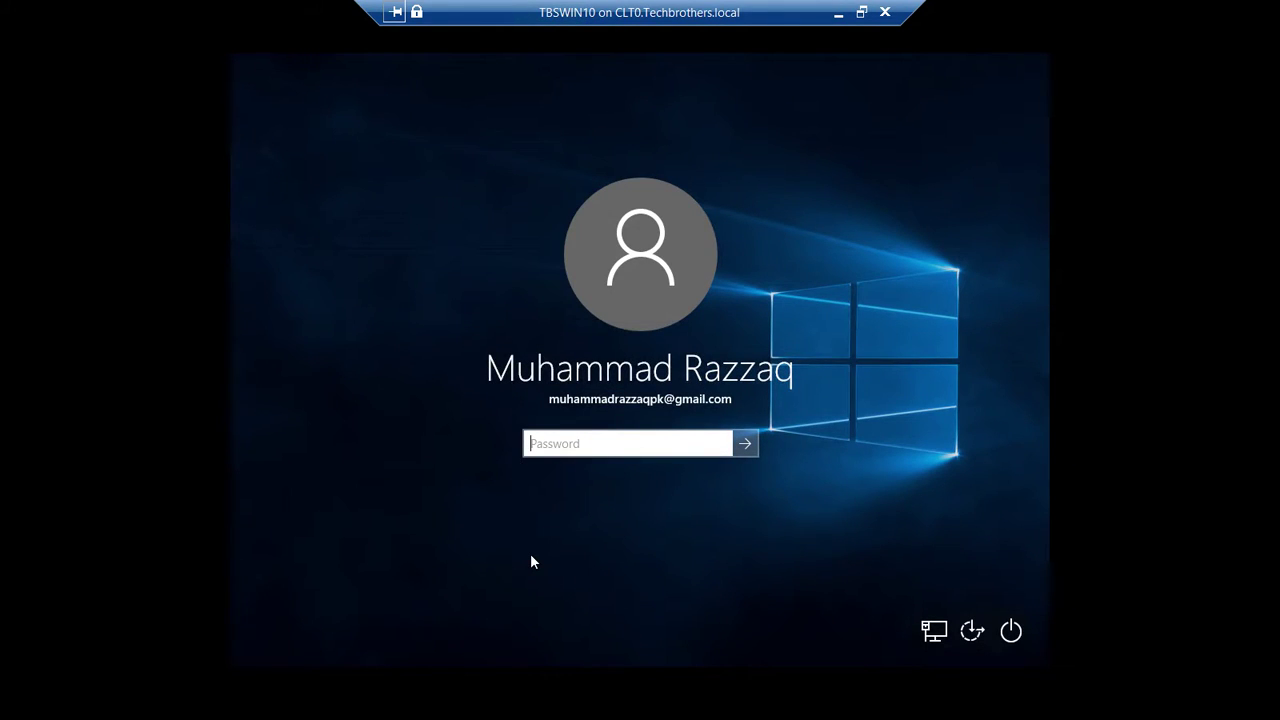
type("••••••••••••••")
key("Return")
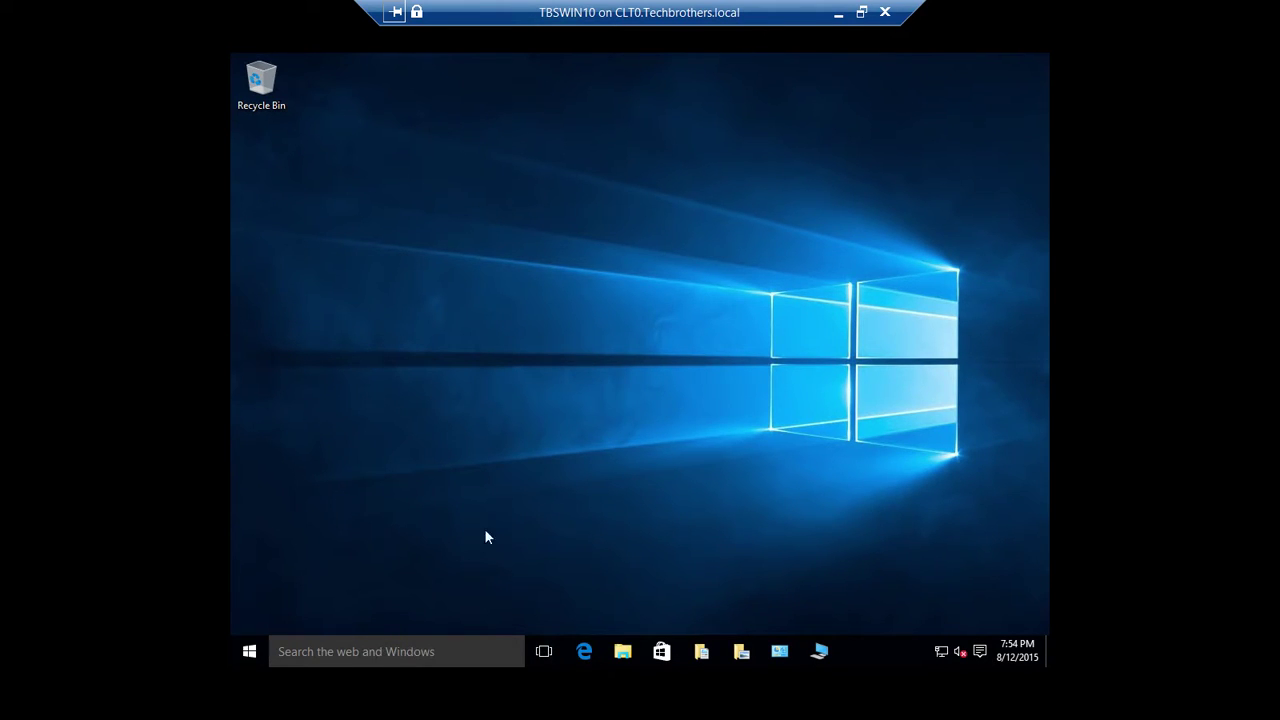
- Open the About page of the System settings and examine the Windows edition and system details
left_click(250, 652)
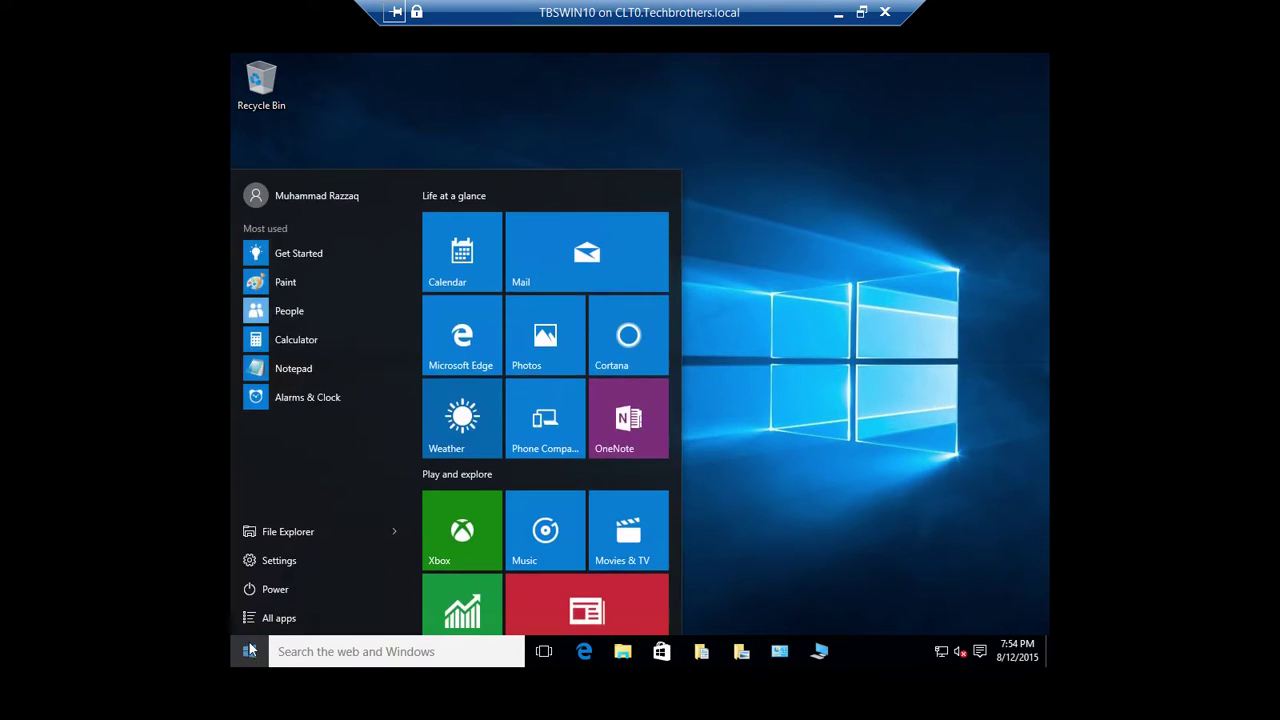
left_click(268, 563)
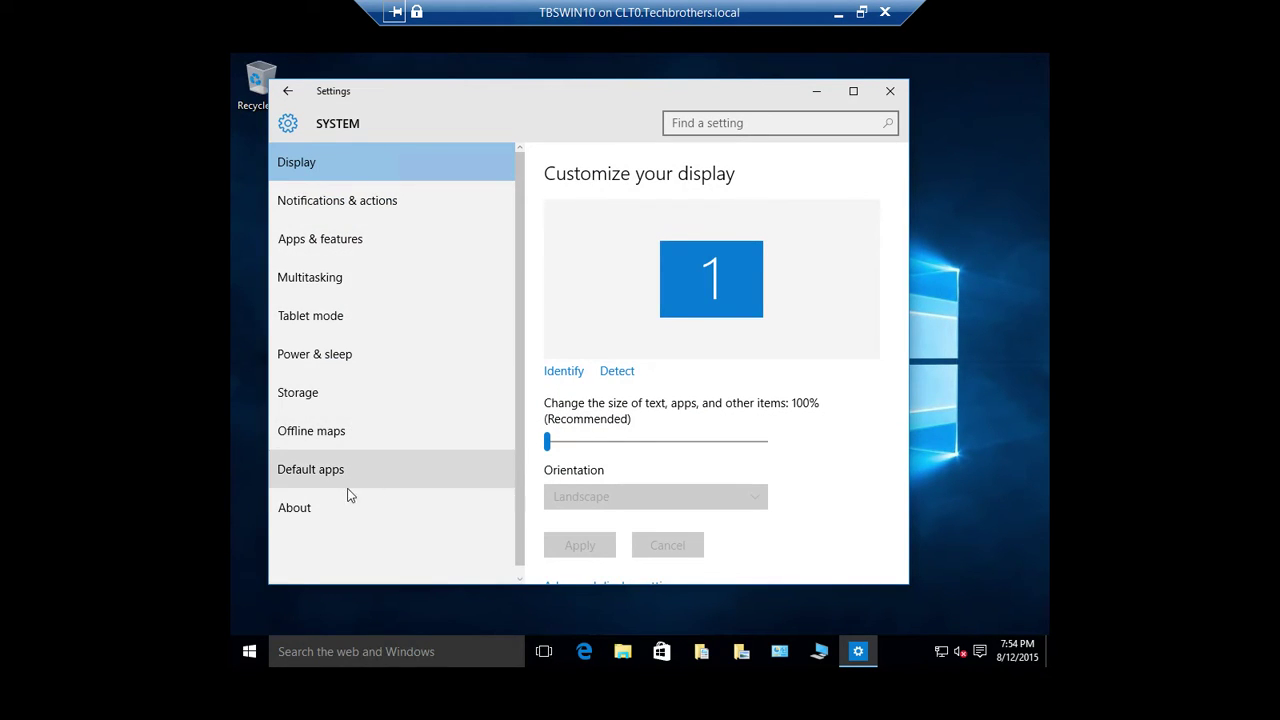
left_click(316, 515)
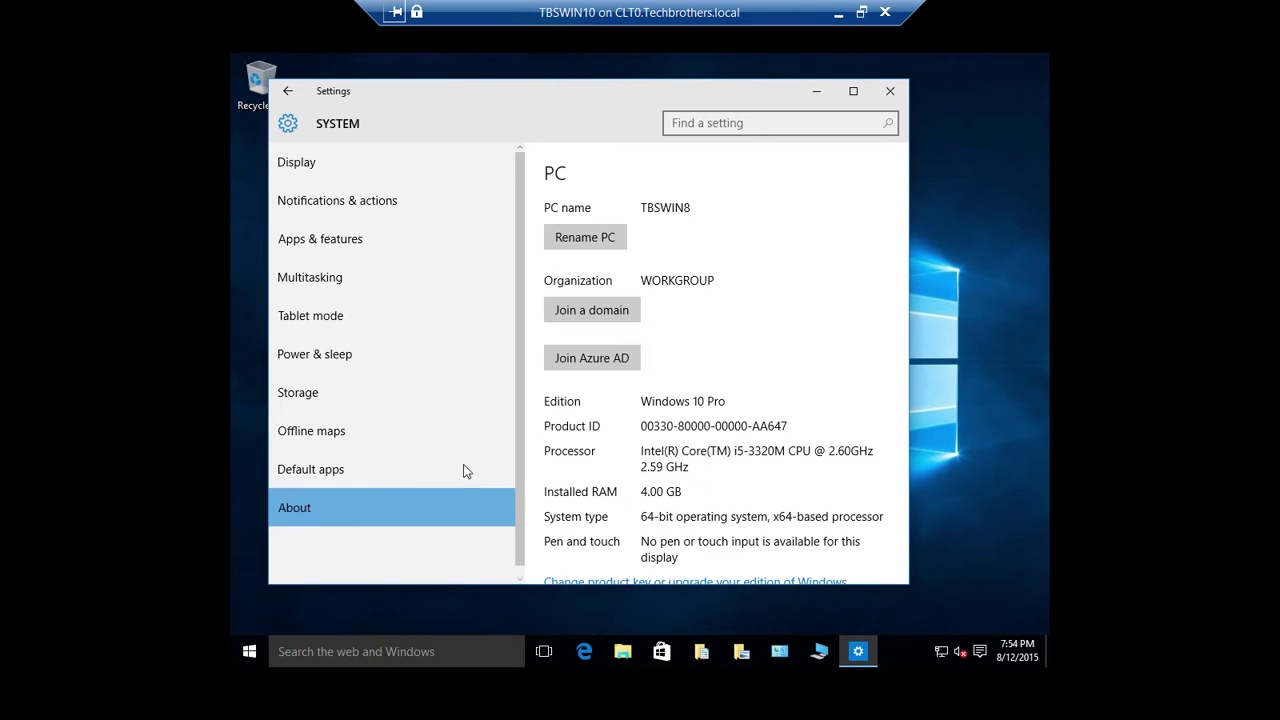
scroll(791, 345, "down", 4)
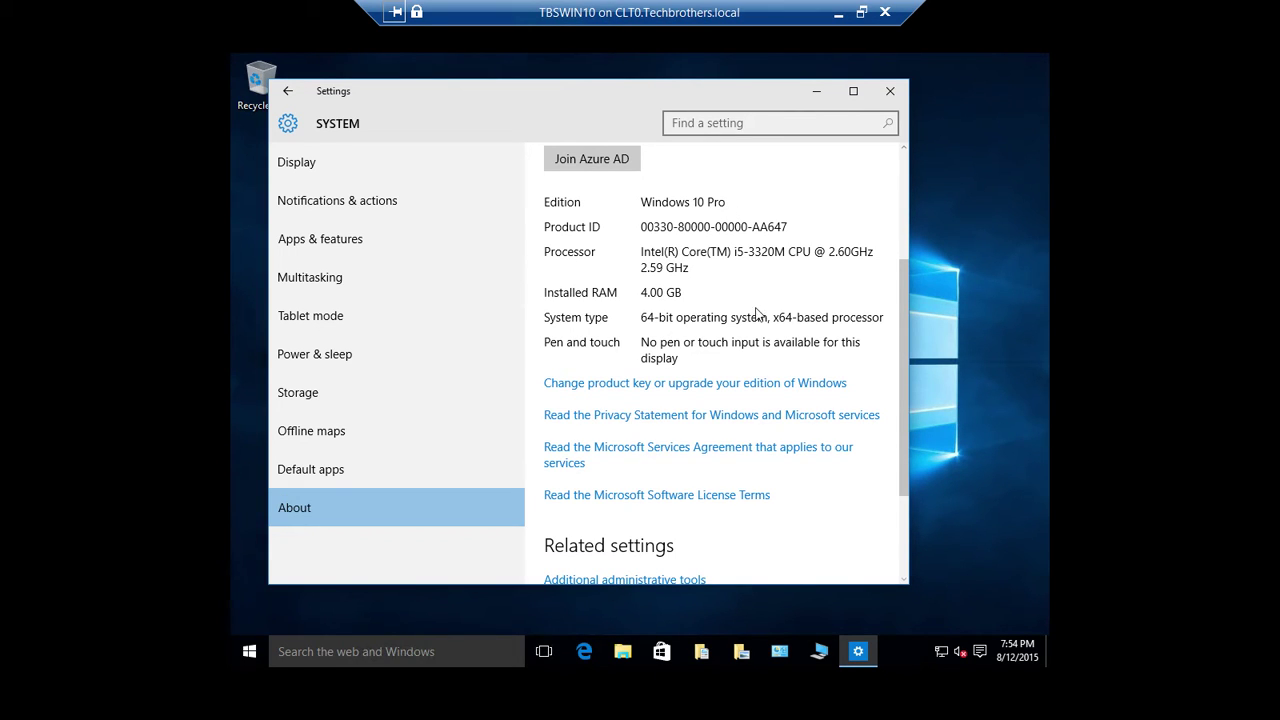
- Minimize the virtual machine connection and the remote desktop session to return to the TBS_MainScreen notes in Notepad
left_click(836, 15)
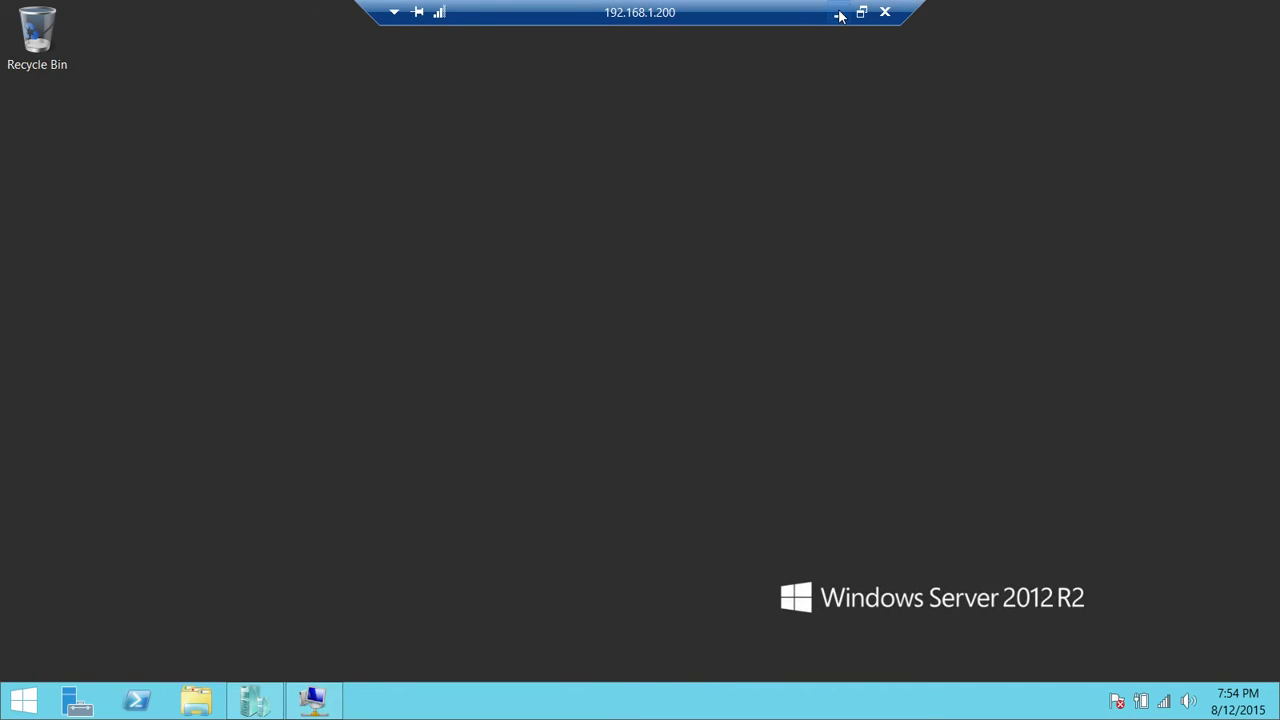
left_click(838, 14)
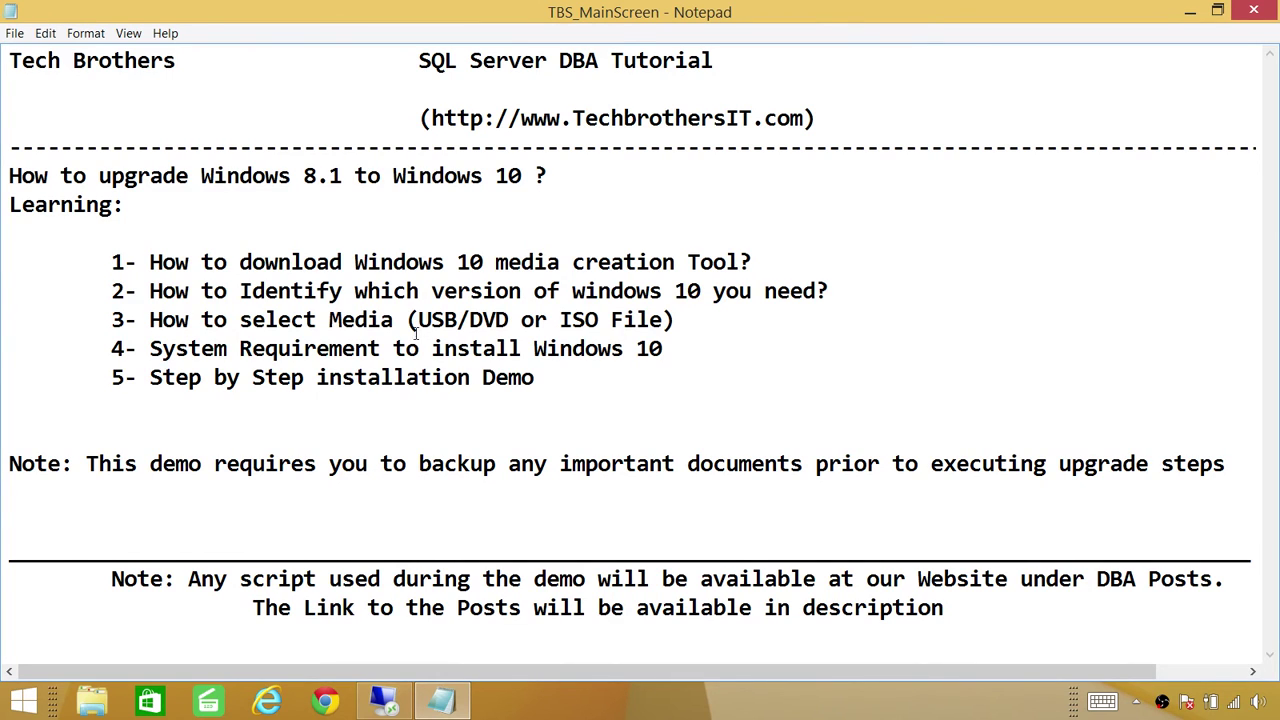
left_click(808, 713)
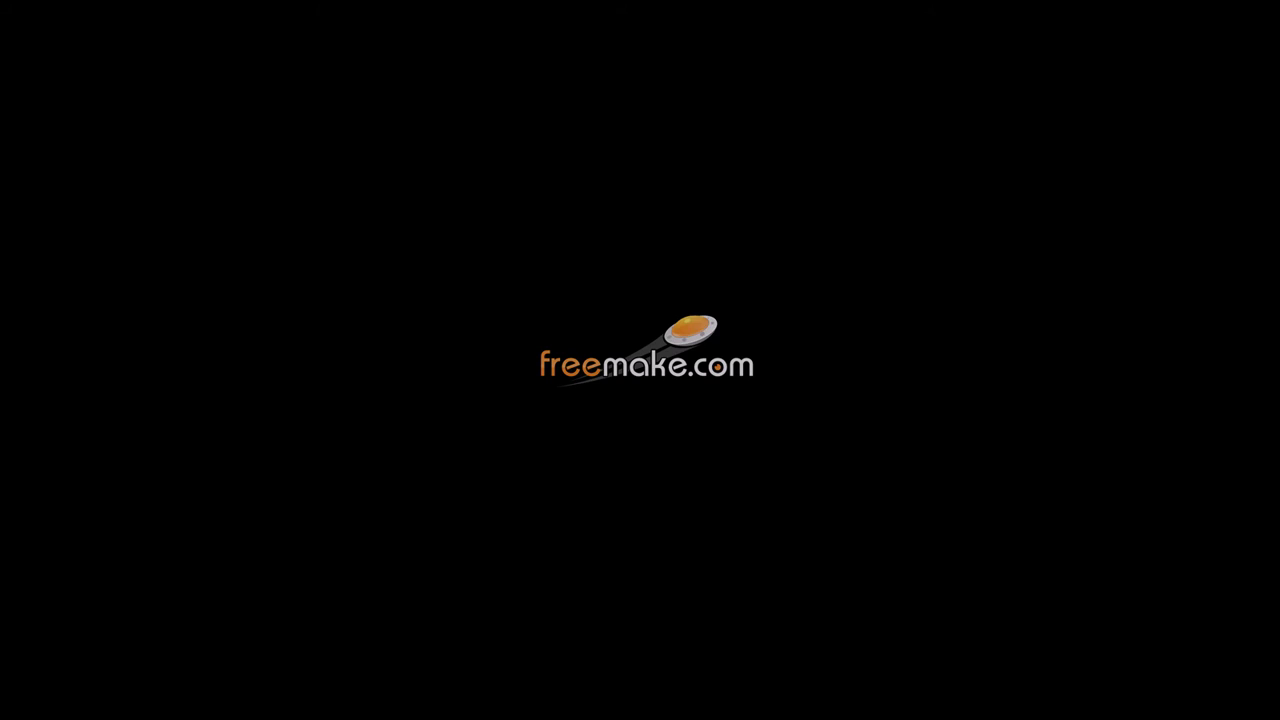